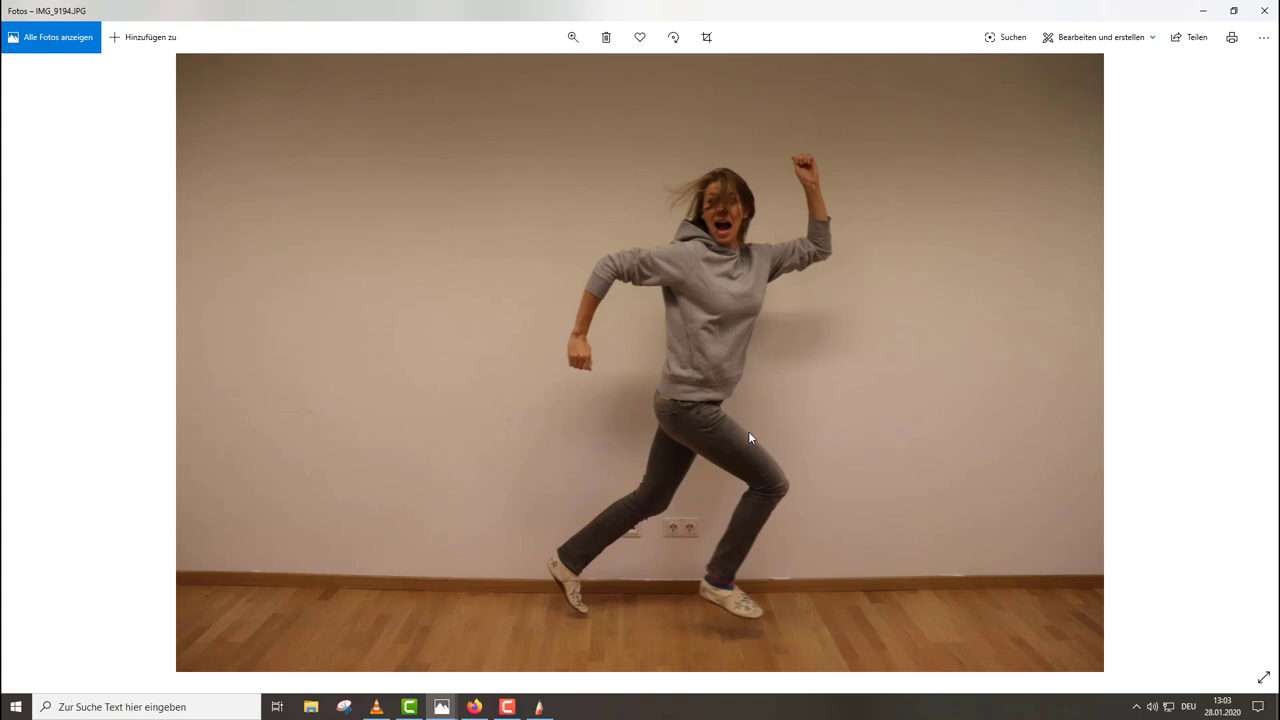
# View the green-screen photo IMG_9217 in the photo viewer and return to Autodesk SketchBook
pyautogui.click(1203, 10)
pyautogui.doubleClick(766, 97)
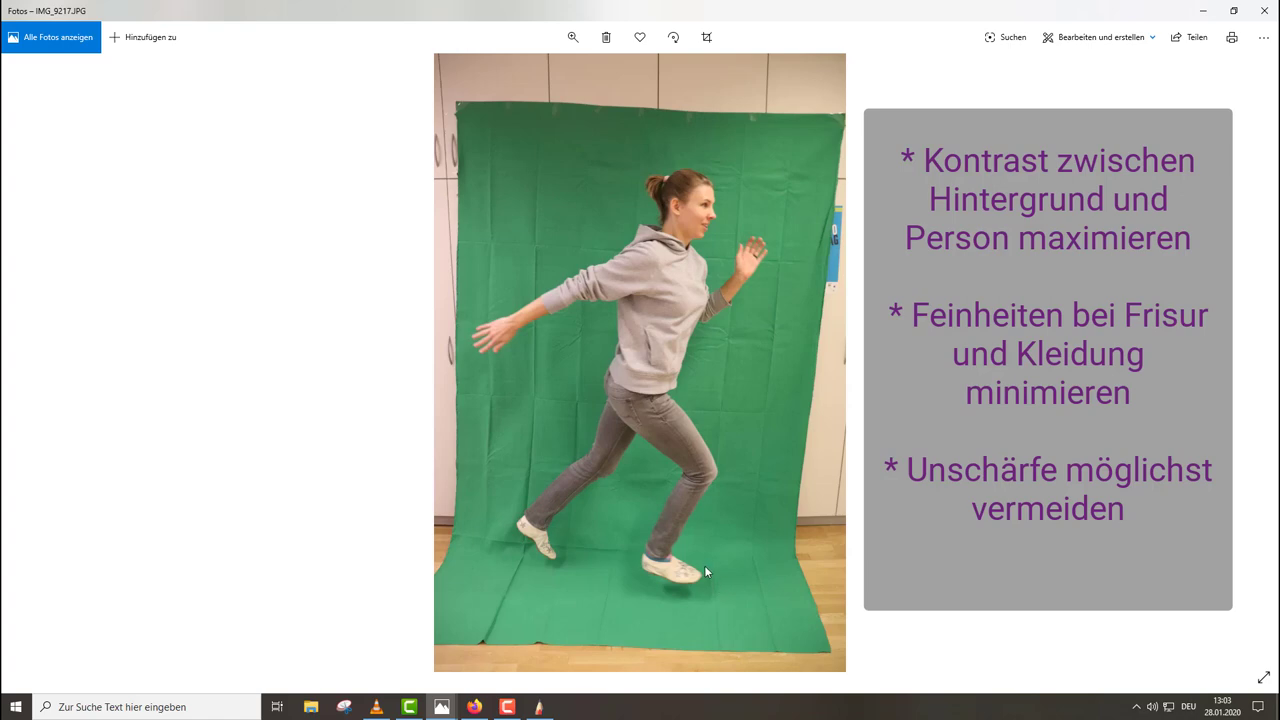
pyautogui.click(1205, 17)
# Add the image IMG_9217 from the Desktop as a new layer and place it over the middle of the elk picture
pyautogui.click(1031, 61)
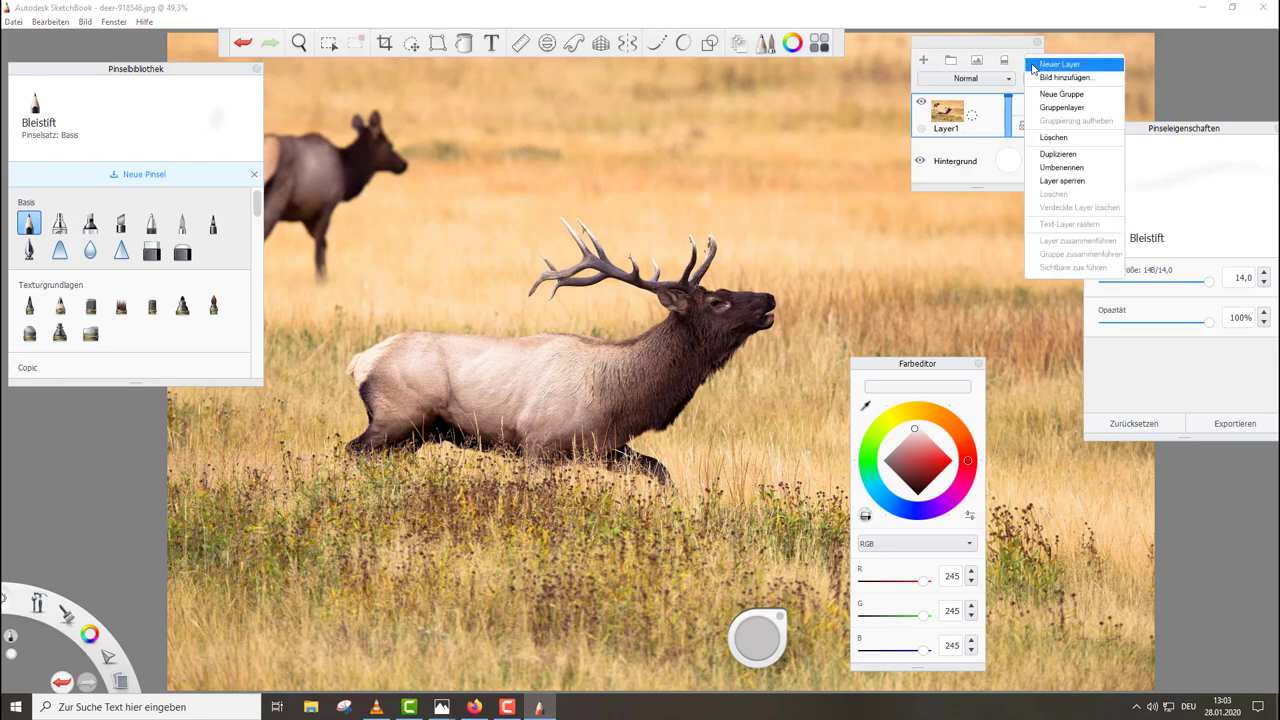
pyautogui.press('Escape')
pyautogui.hotkey('ctrl', 'o')
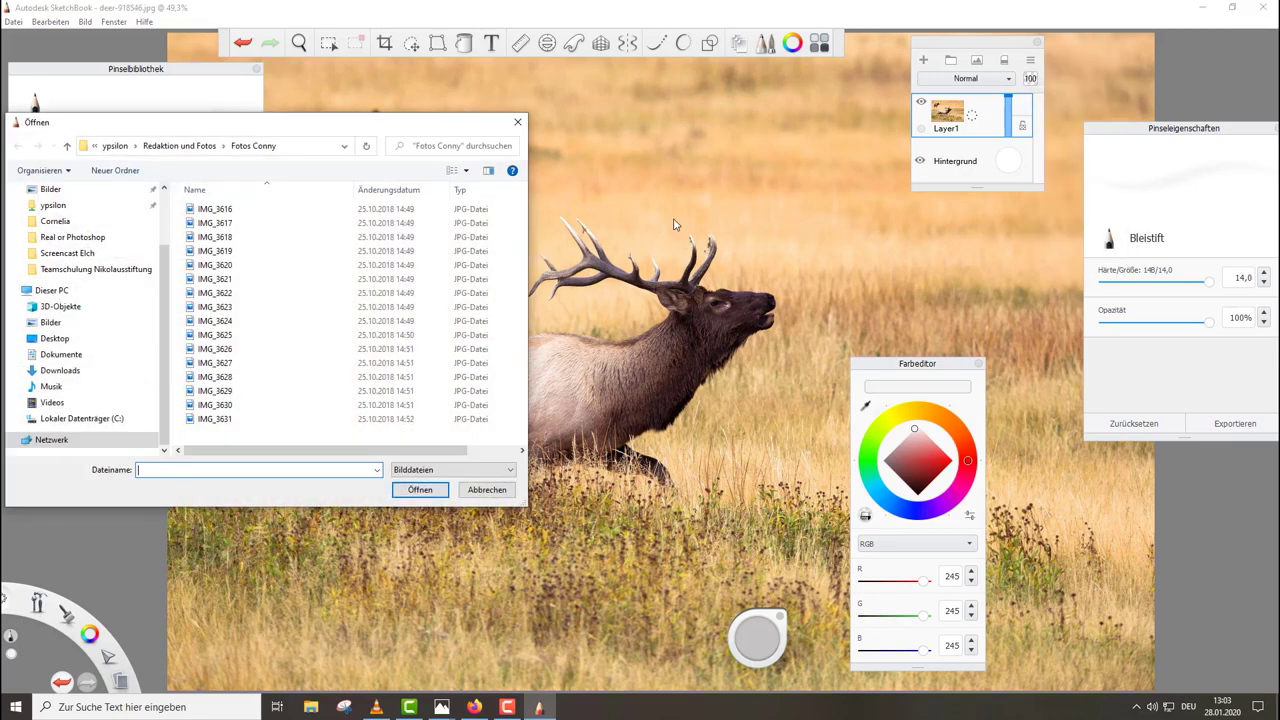
pyautogui.scroll(2, 55, 205)
pyautogui.click(62, 216)
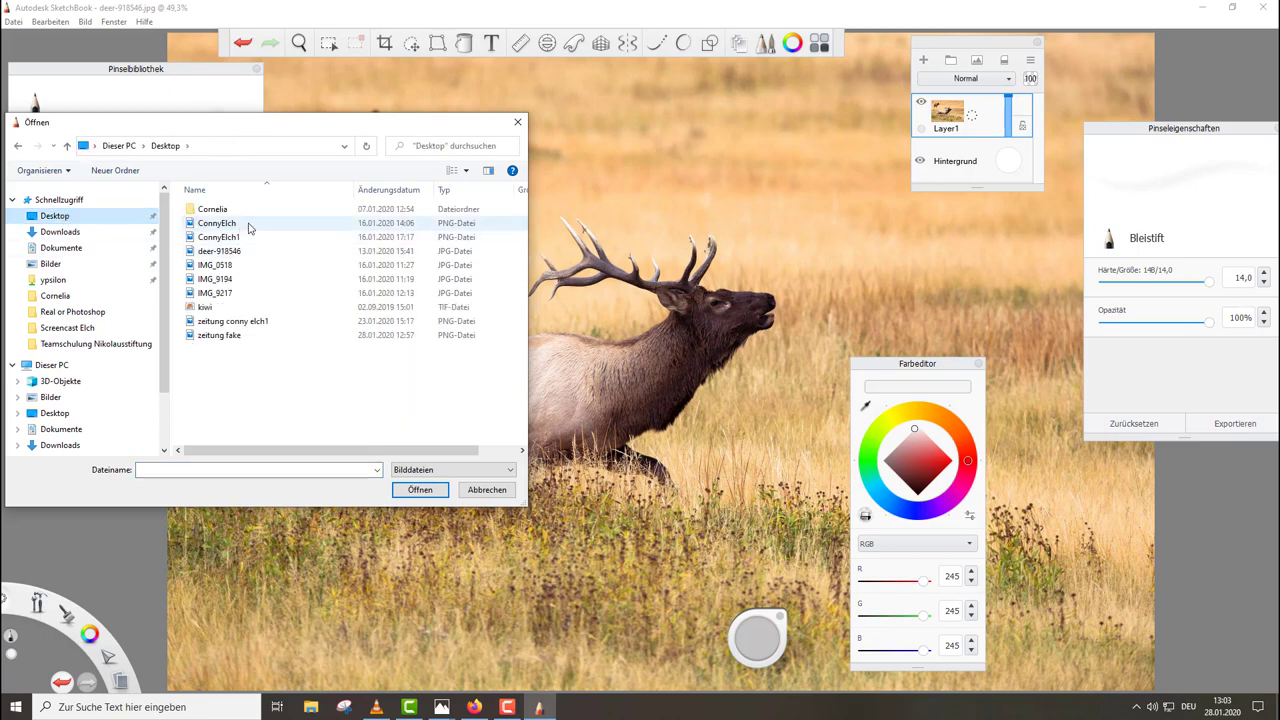
pyautogui.doubleClick(251, 226)
pyautogui.moveTo(652, 443); pyautogui.dragTo(581, 419)
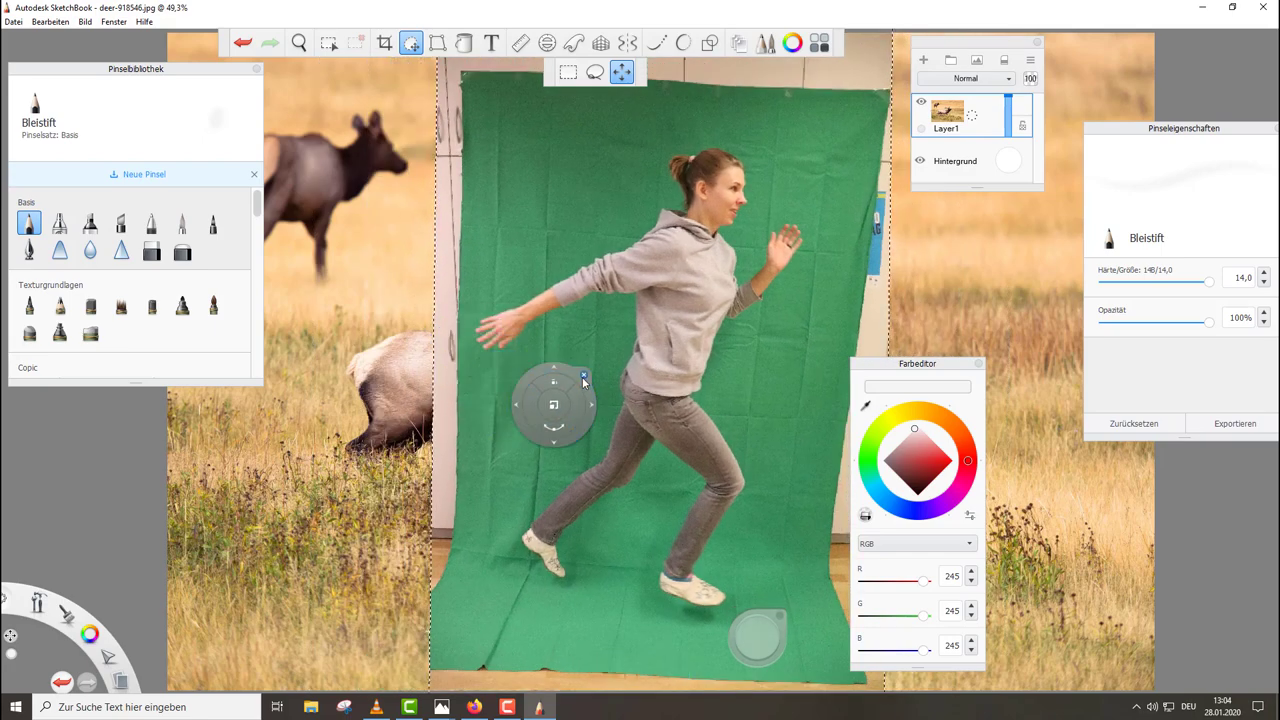
pyautogui.click(584, 378)
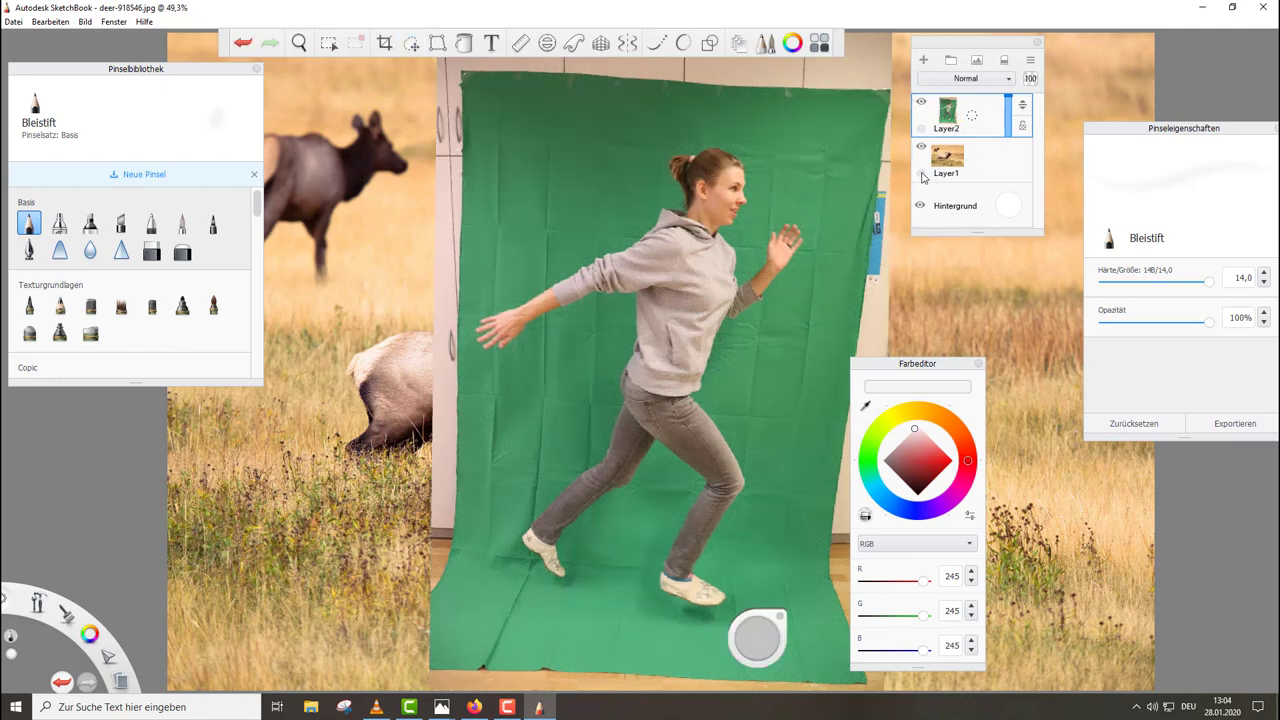
# Hide Layer1 with the elk picture and the Hintergrund layer so only the runner photo shows
pyautogui.click(921, 147)
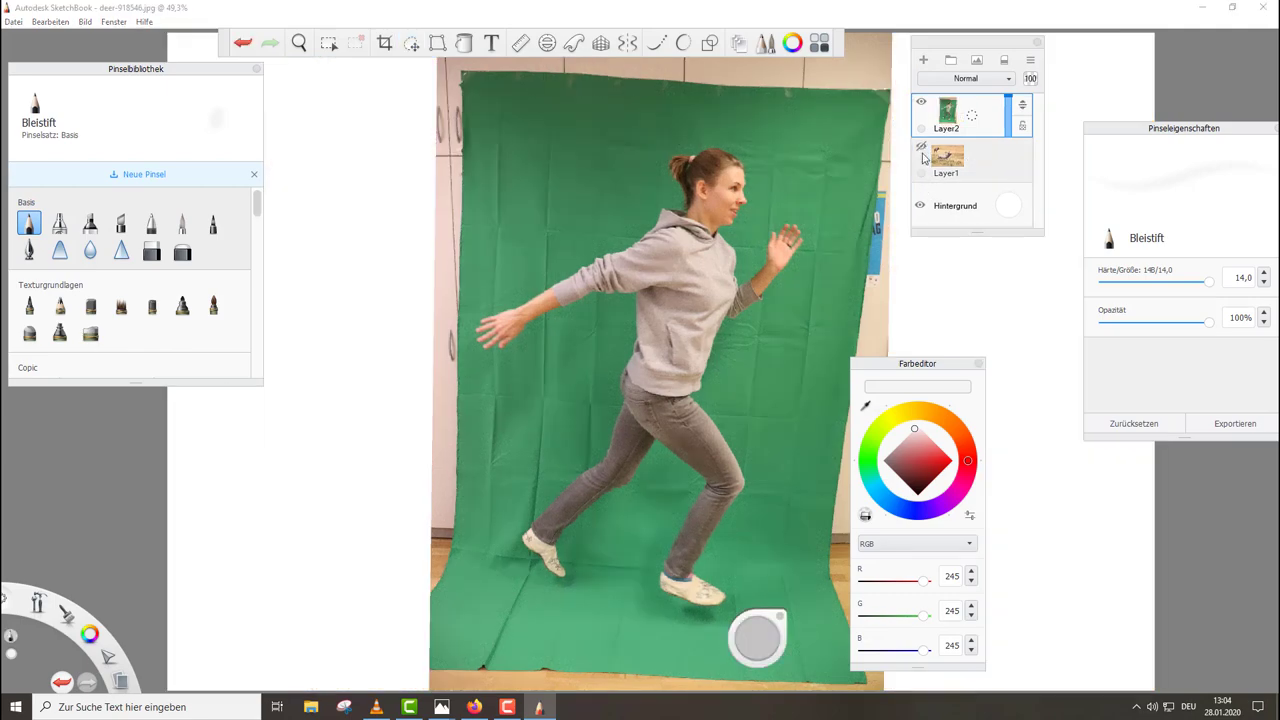
pyautogui.click(921, 208)
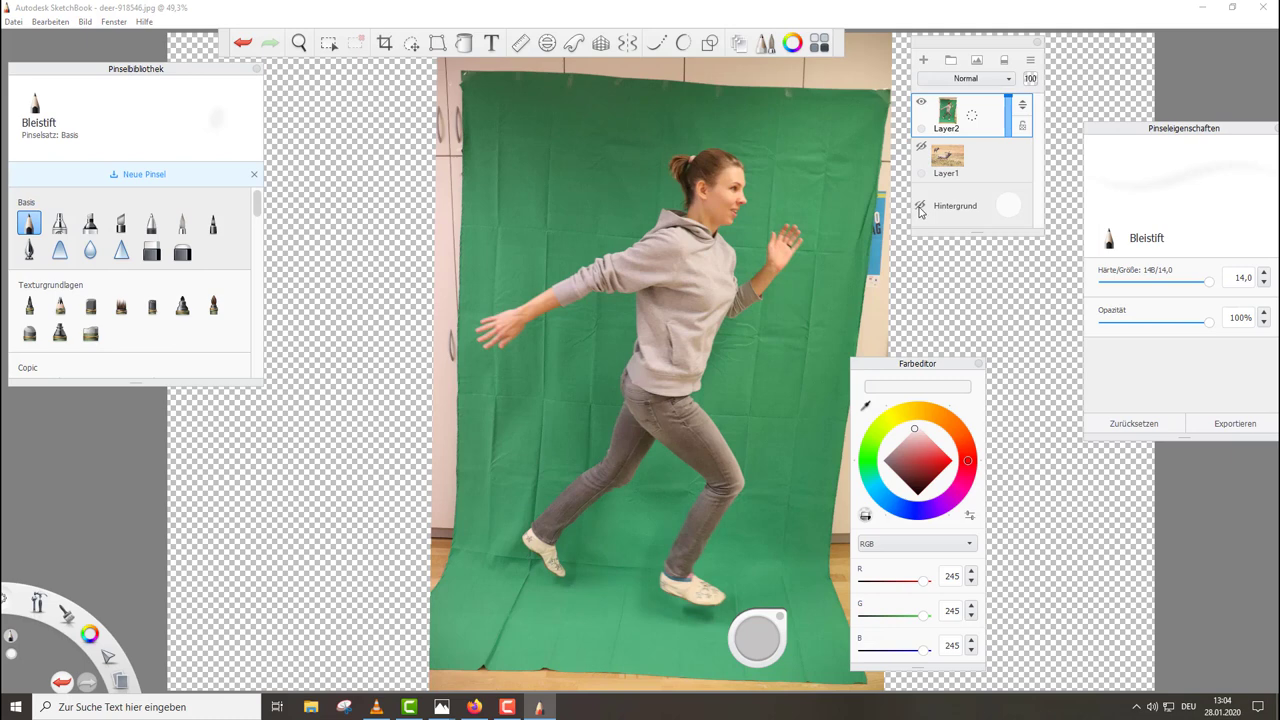
# Fill the green backdrop of the runner photo with the transparent colour at a tolerance of 51
pyautogui.click(468, 48)
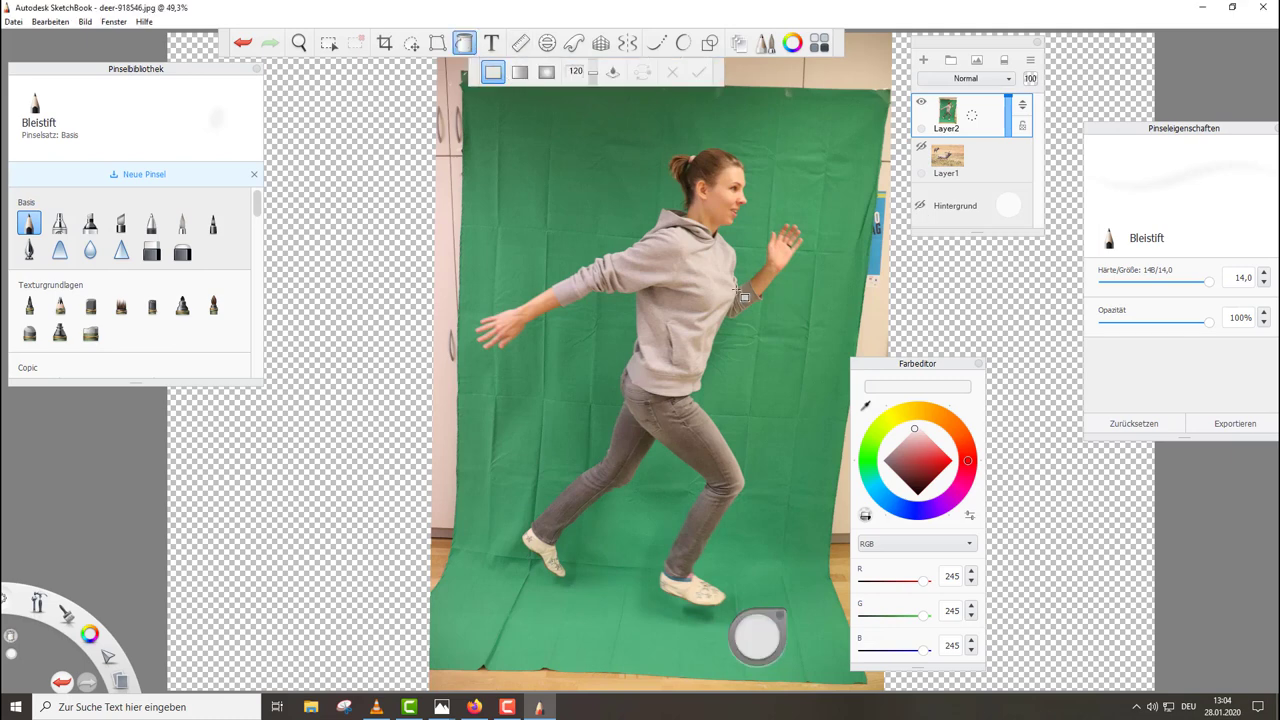
pyautogui.click(866, 517)
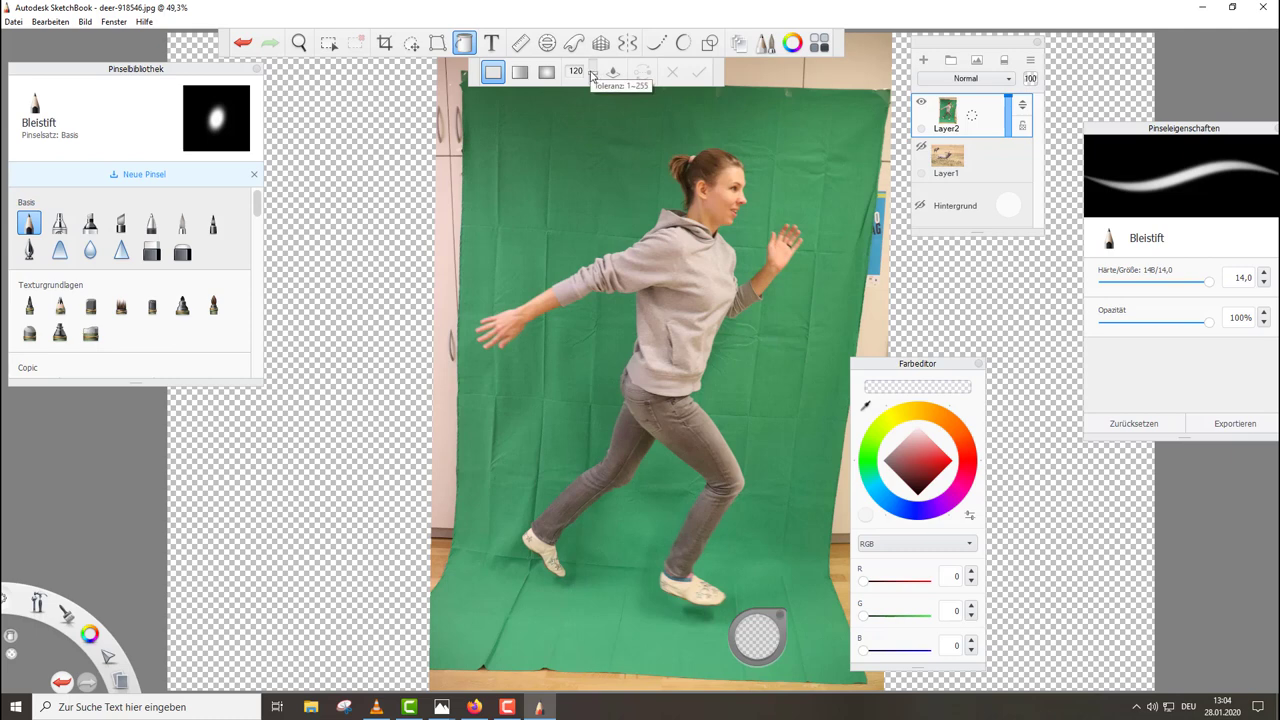
pyautogui.moveTo(592, 77); pyautogui.dragTo(593, 80)
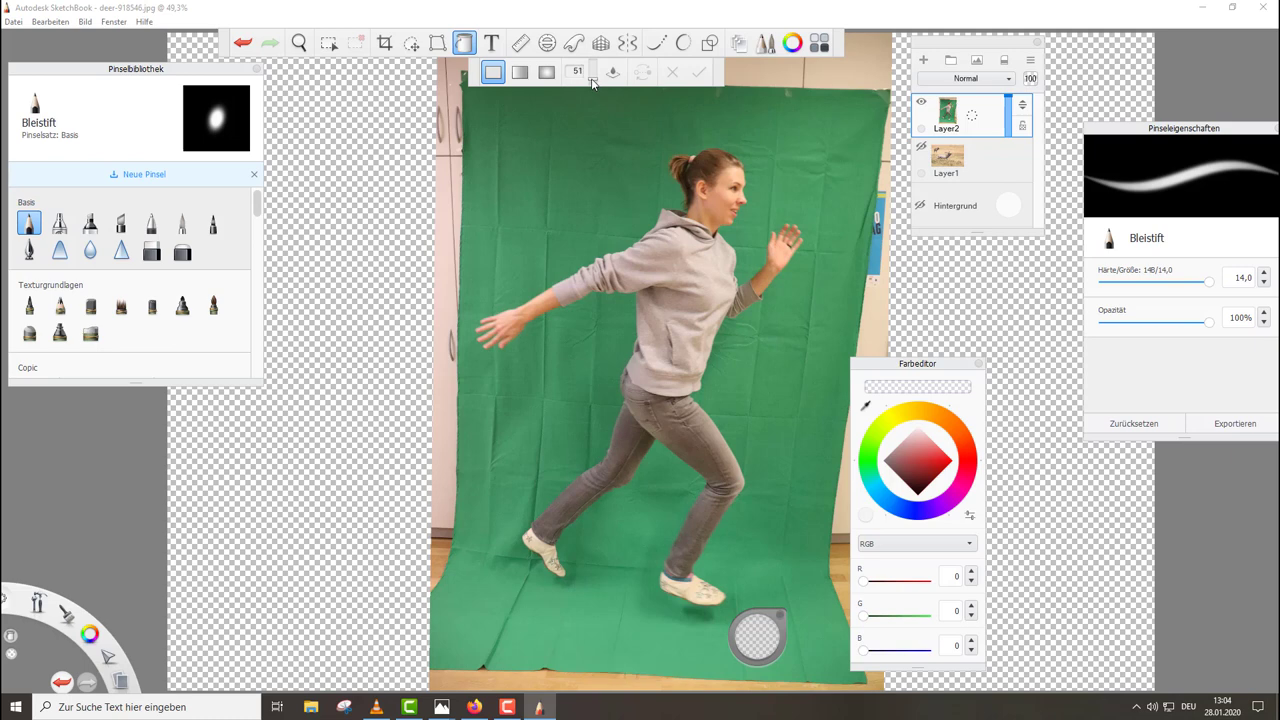
pyautogui.click(559, 213)
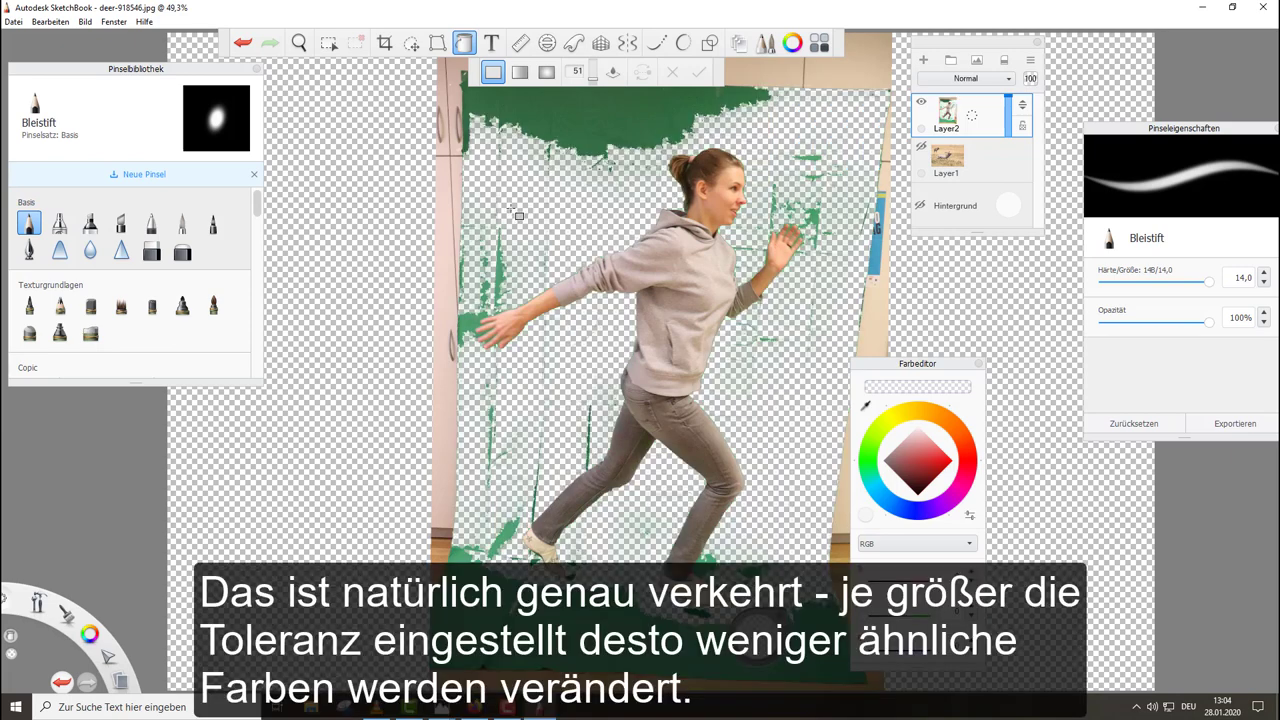
# Set the fill tolerance to 203 and clear the cupboard, wall and floor areas around the backdrop with transparent fills
pyautogui.moveTo(596, 72); pyautogui.dragTo(622, 72)
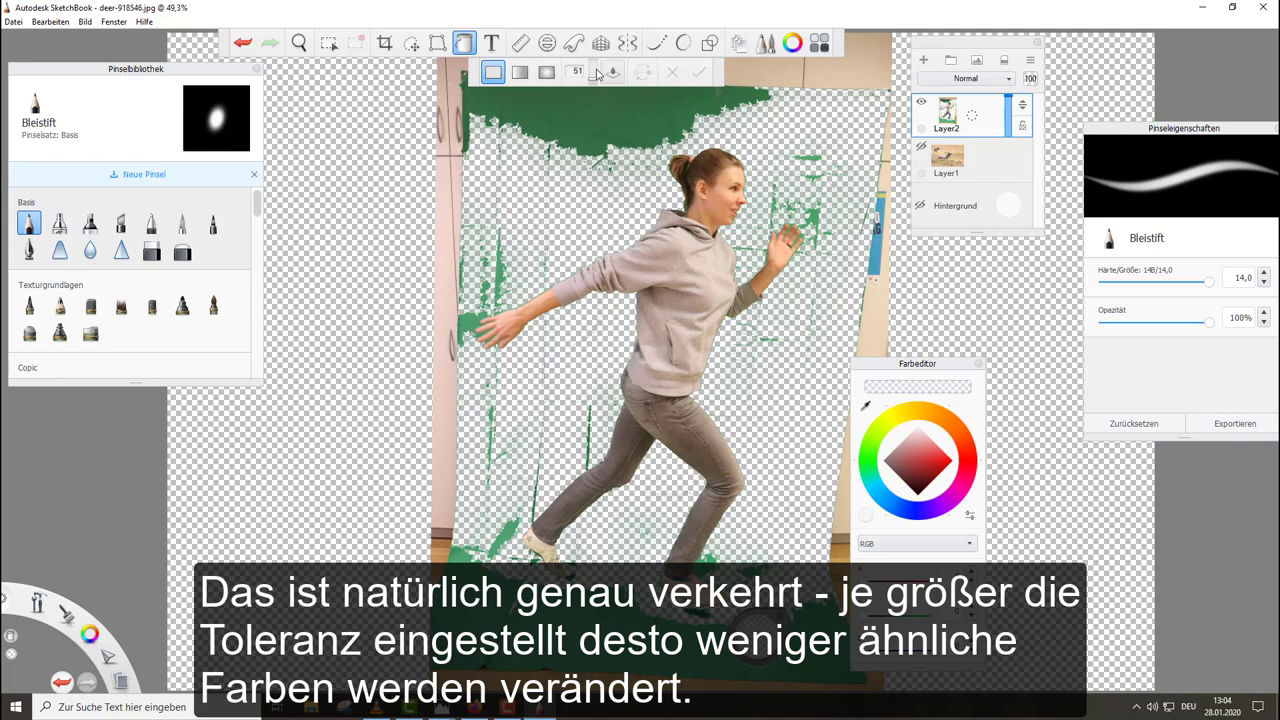
pyautogui.click(450, 190)
pyautogui.click(850, 72)
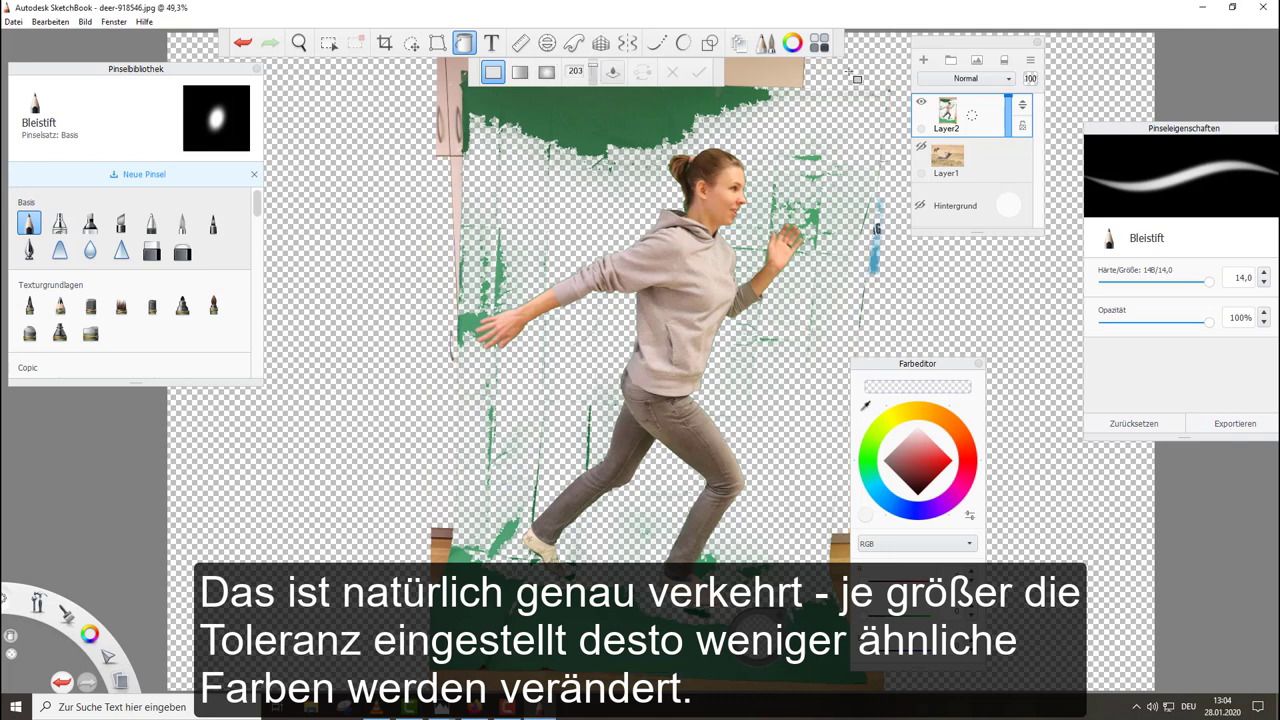
pyautogui.click(776, 81)
pyautogui.click(756, 640)
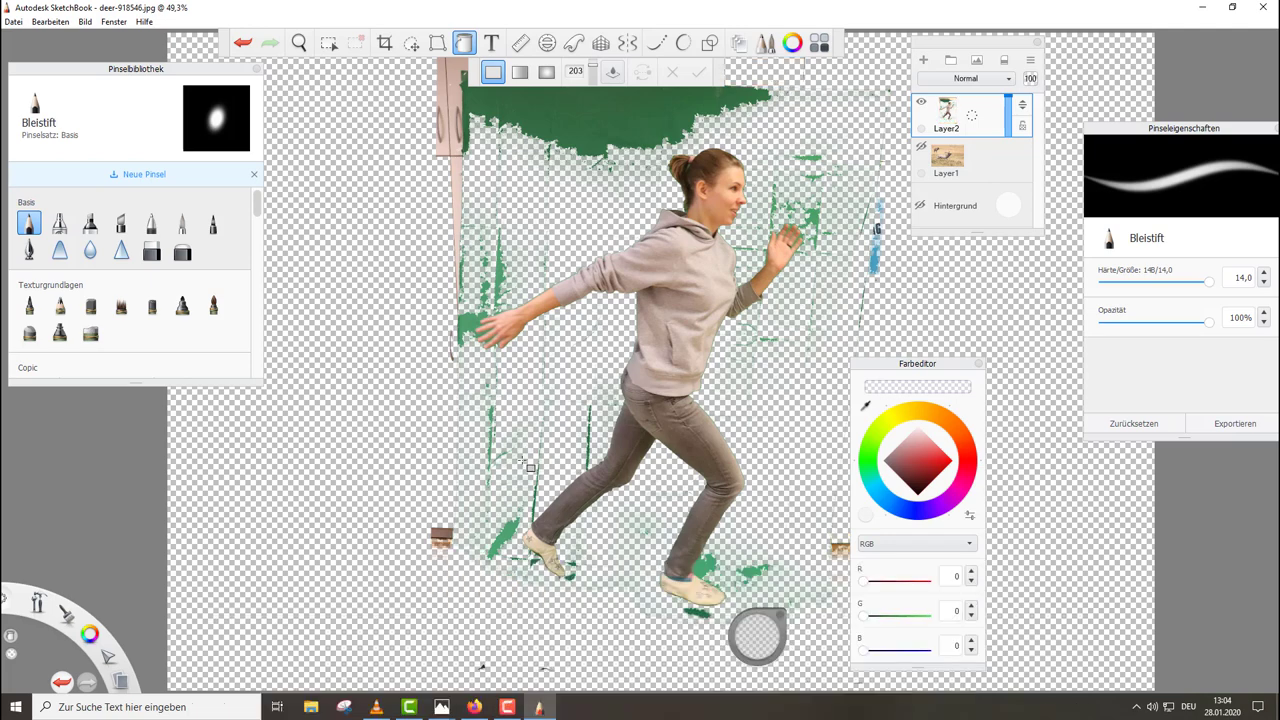
# Set the fill tolerance to 80 and clear the dark green remnants above the runner and beside the rear hand
pyautogui.moveTo(601, 76); pyautogui.dragTo(593, 82)
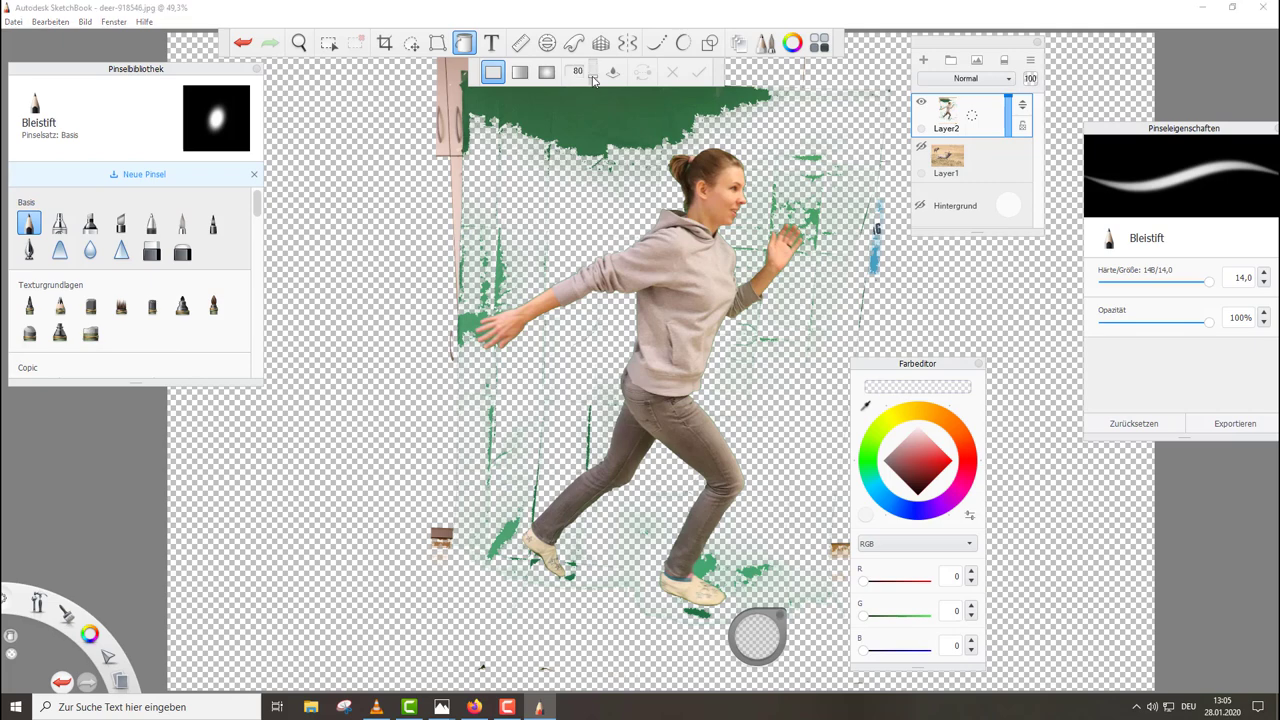
pyautogui.click(599, 131)
pyautogui.click(474, 324)
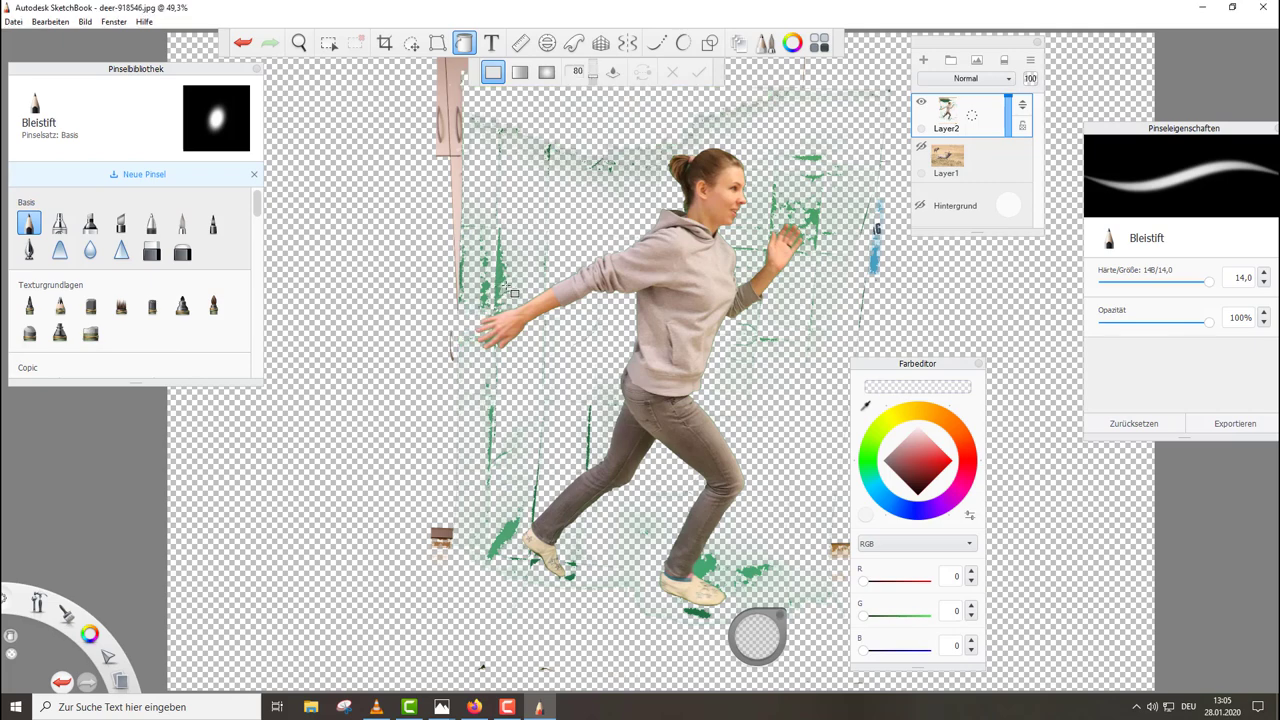
# Erase the larger leftovers around the runner using the Harter Radierer brush at size 305
pyautogui.click(151, 252)
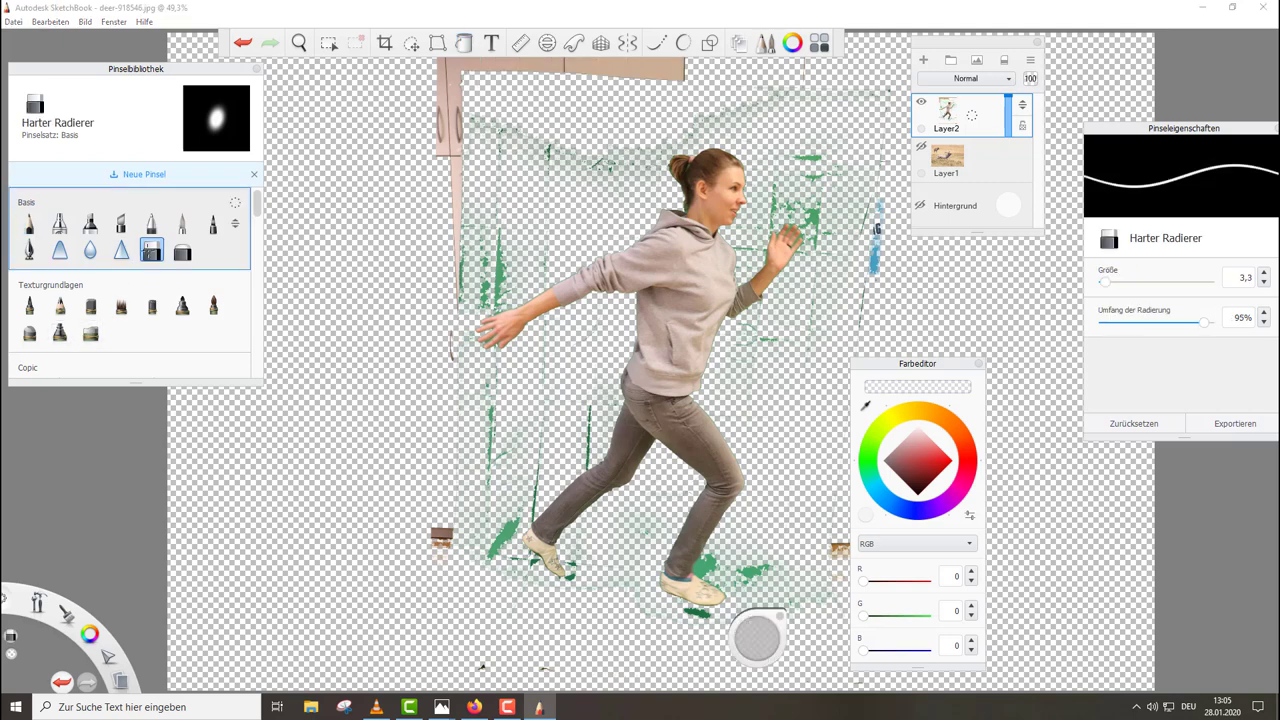
pyautogui.click(1163, 282)
pyautogui.scroll(-5, 480, 241)
pyautogui.press(']')
pyautogui.scroll(2, 468, 214)
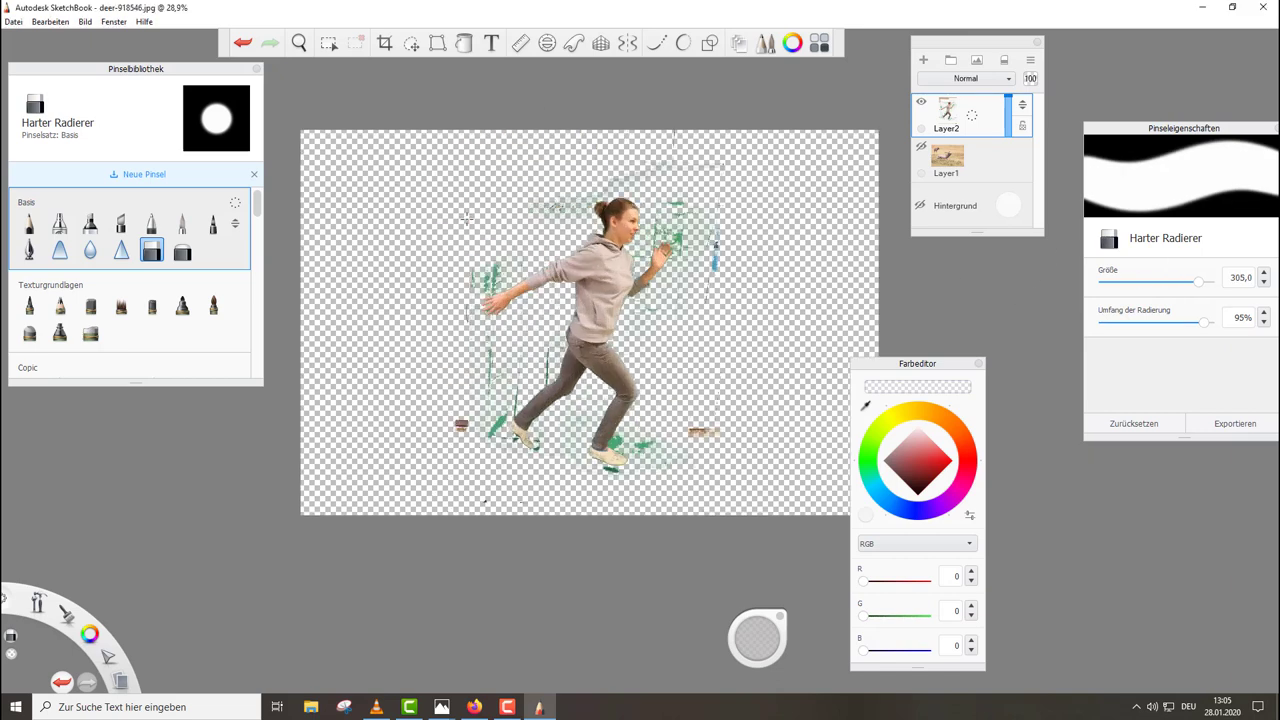
pyautogui.moveTo(680, 162)
pyautogui.mouseDown()
pyautogui.moveTo(712, 330)
pyautogui.moveTo(663, 451)
pyautogui.mouseUp()
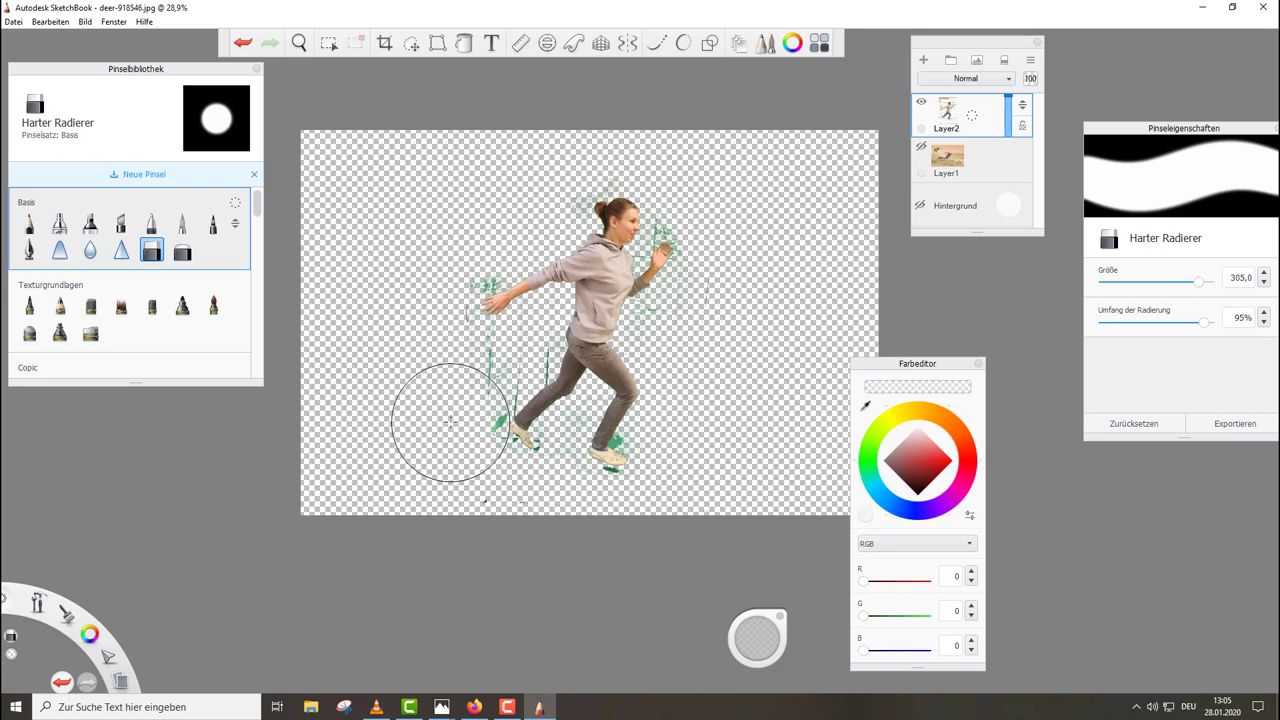
# Reduce the Harter Radierer to size 17.5 and erase leftovers beside the runner's back foot
pyautogui.press('[')
pyautogui.press('[')
pyautogui.press('[')
pyautogui.press('[')
pyautogui.scroll(6, 508, 424)
pyautogui.moveTo(508, 424)
pyautogui.mouseDown()
pyautogui.moveTo(542, 197)
pyautogui.moveTo(479, 361)
pyautogui.moveTo(412, 483)
pyautogui.moveTo(309, 617)
pyautogui.moveTo(292, 616)
pyautogui.moveTo(404, 362)
pyautogui.mouseUp()
# Clear the green patches beside and beneath the front shoe with transparent fills, lowering the tolerance to 51
pyautogui.click(464, 43)
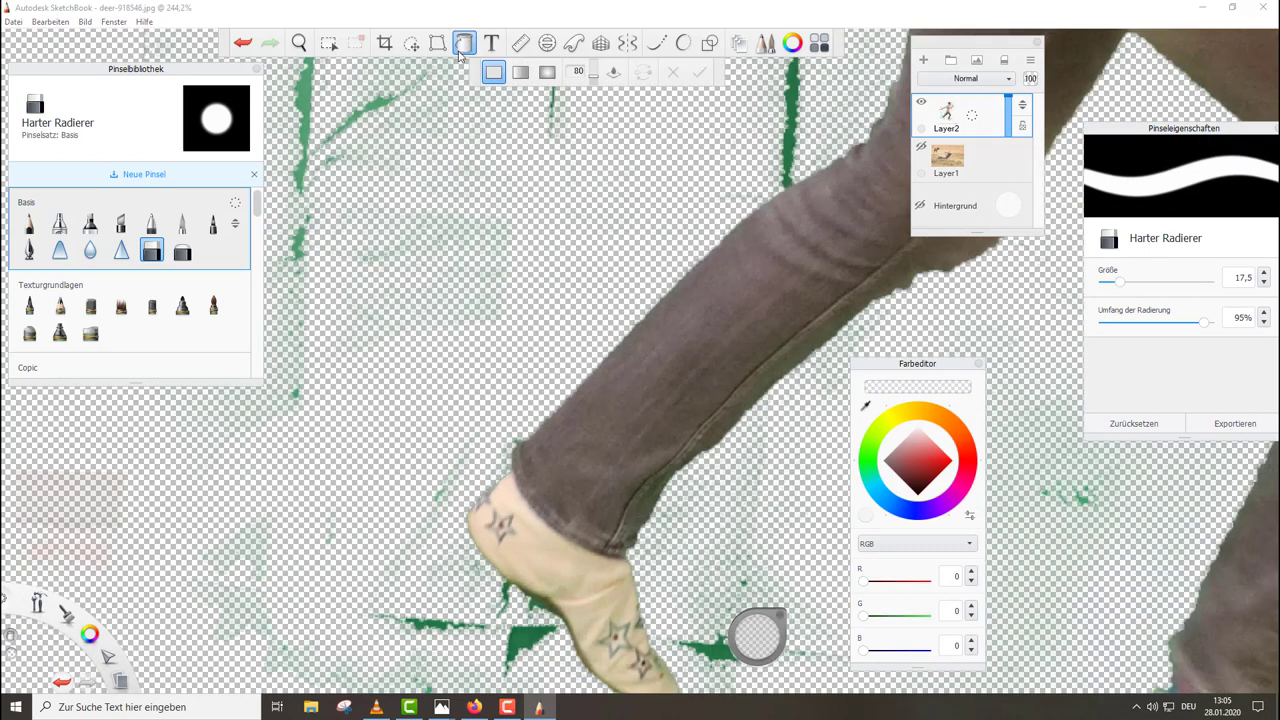
pyautogui.scroll(-6, 653, 203)
pyautogui.scroll(3, 653, 203)
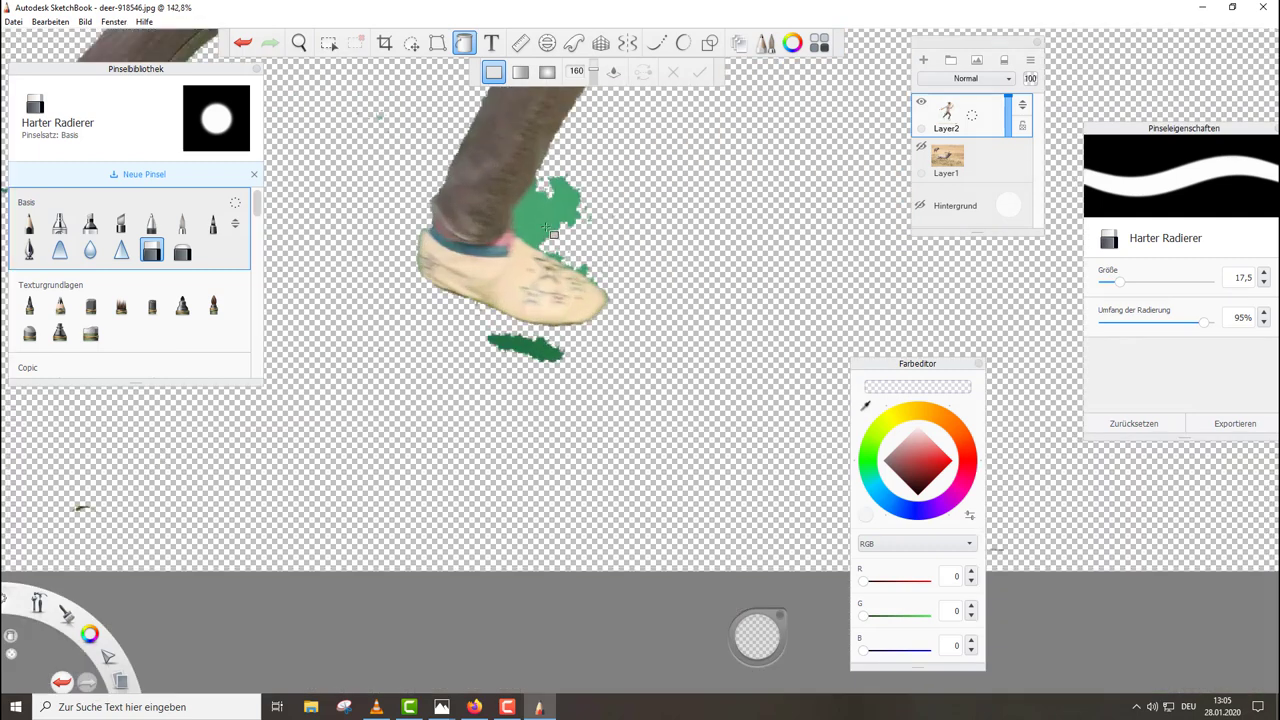
pyautogui.moveTo(548, 372); pyautogui.dragTo(490, 368)
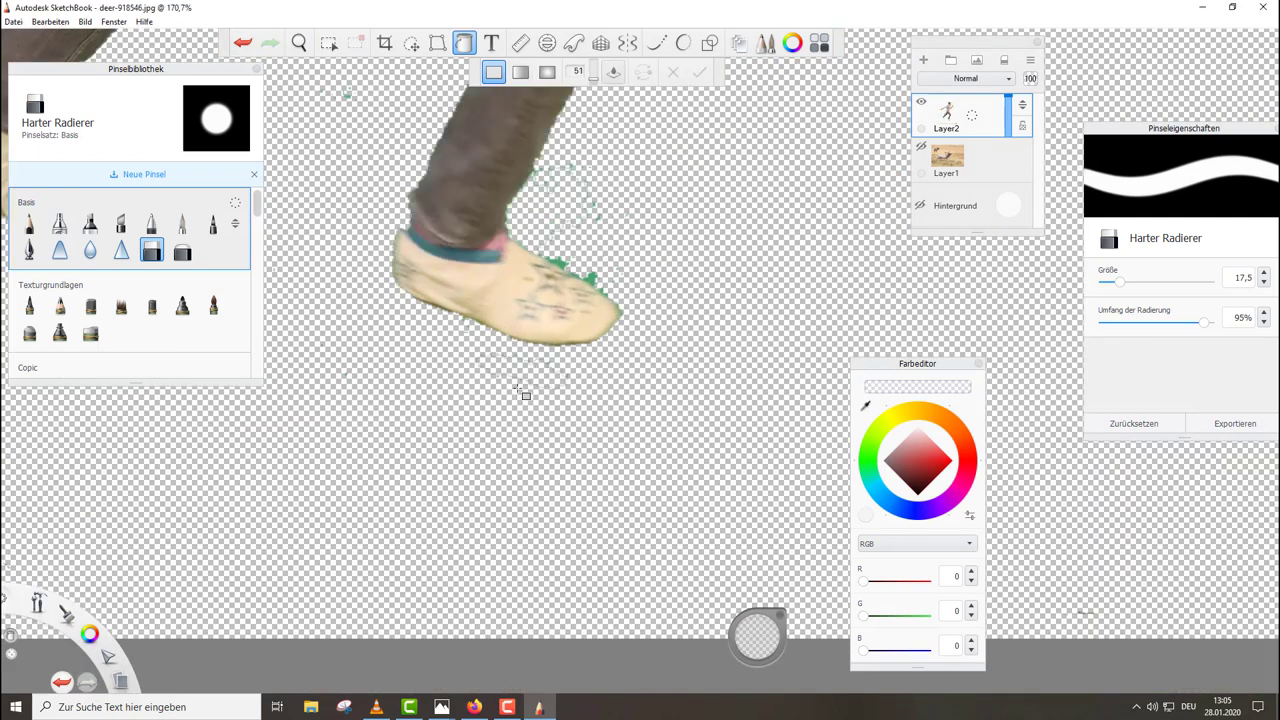
# Draw a lasso selection closely around the whole outline of the runner
pyautogui.scroll(-5, 600, 362)
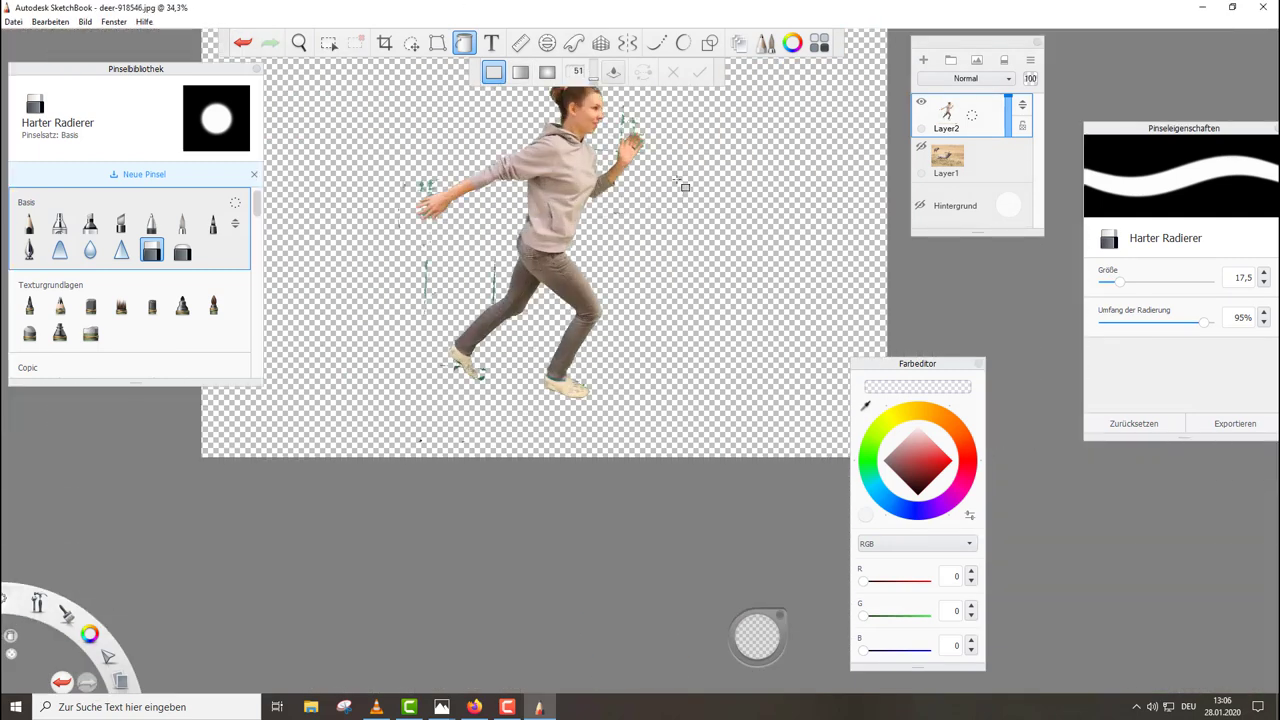
pyautogui.scroll(10, 630, 143)
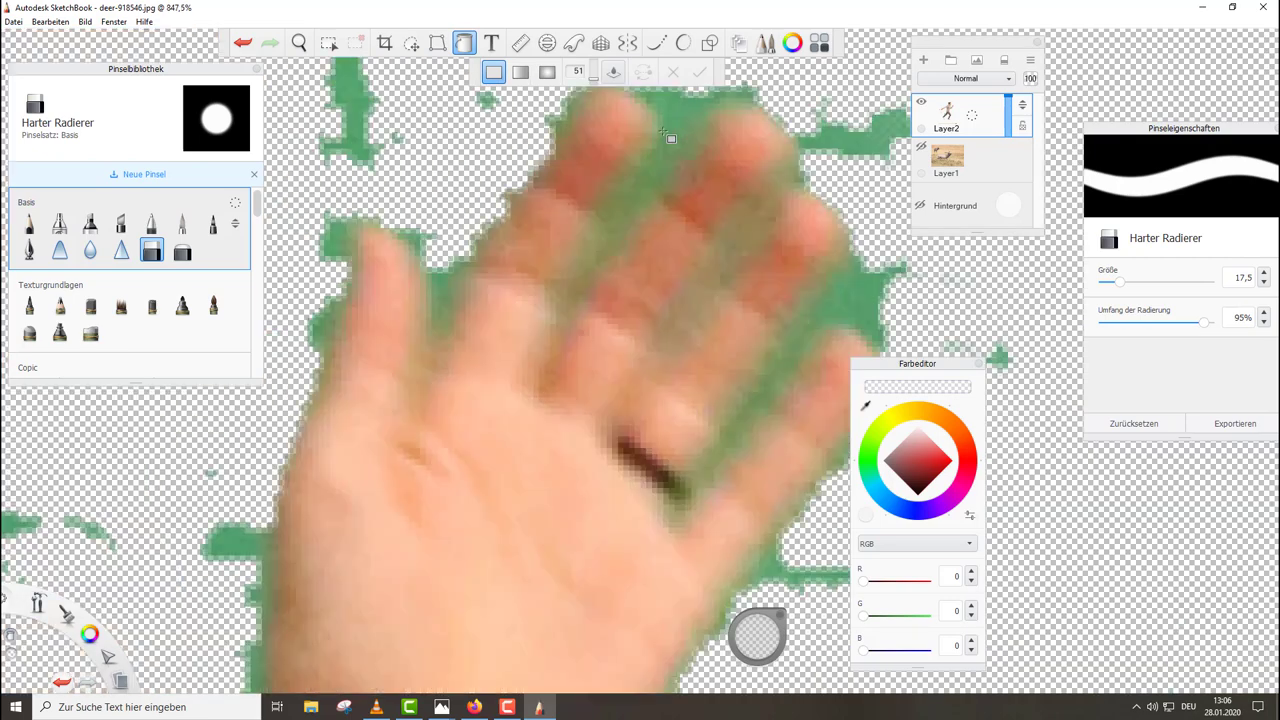
pyautogui.scroll(-11, 393, 138)
pyautogui.click(437, 42)
pyautogui.click(411, 42)
pyautogui.scroll(-3, 373, 251)
pyautogui.scroll(5, 324, 219)
pyautogui.moveTo(378, 262)
pyautogui.mouseDown()
pyautogui.moveTo(341, 283)
pyautogui.moveTo(354, 316)
pyautogui.moveTo(465, 274)
pyautogui.moveTo(483, 290)
pyautogui.moveTo(465, 408)
pyautogui.moveTo(378, 472)
pyautogui.moveTo(371, 516)
pyautogui.moveTo(421, 543)
pyautogui.moveTo(445, 534)
pyautogui.moveTo(513, 430)
pyautogui.moveTo(525, 465)
pyautogui.moveTo(517, 541)
pyautogui.moveTo(575, 570)
pyautogui.moveTo(605, 392)
pyautogui.moveTo(595, 337)
pyautogui.moveTo(616, 280)
pyautogui.moveTo(636, 272)
pyautogui.moveTo(682, 194)
pyautogui.moveTo(616, 170)
pyautogui.moveTo(622, 127)
pyautogui.moveTo(566, 98)
pyautogui.moveTo(523, 112)
pyautogui.moveTo(519, 158)
pyautogui.moveTo(485, 190)
pyautogui.mouseUp()
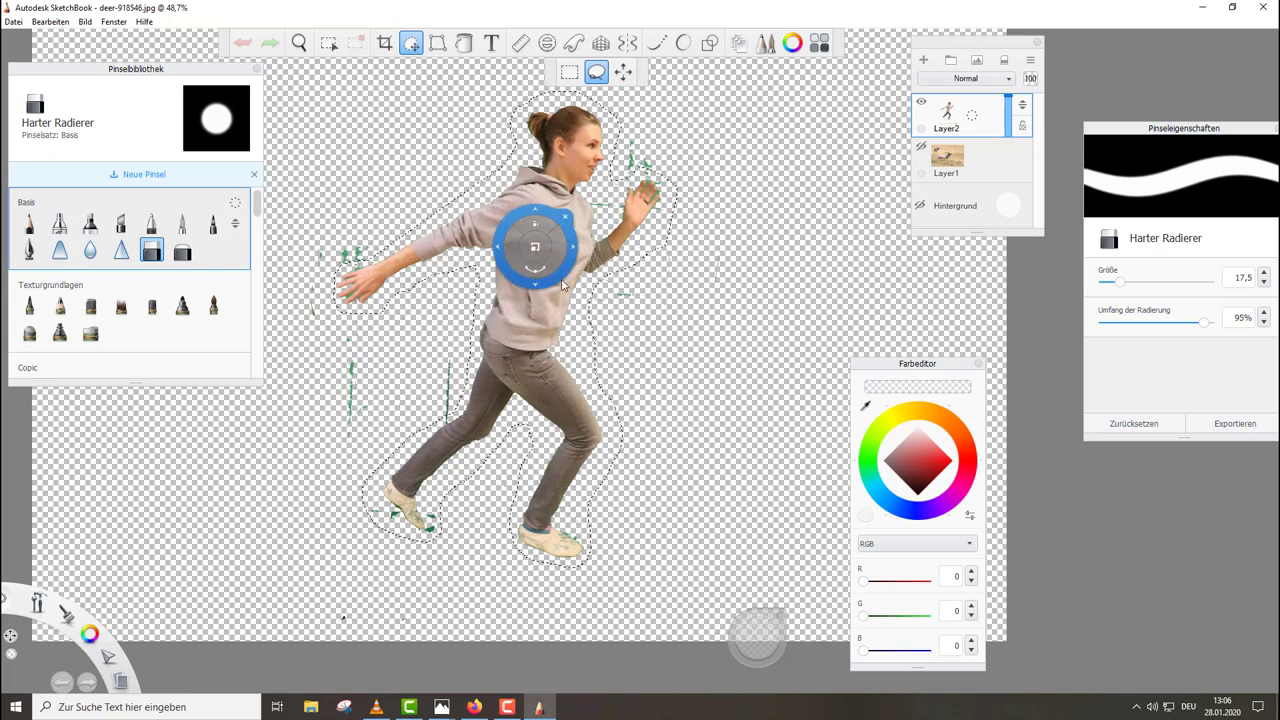
# Copy the selected runner and paste it onto a new layer
pyautogui.click(562, 285)
pyautogui.hotkey('ctrl', 'c')
pyautogui.hotkey('ctrl', 'v')
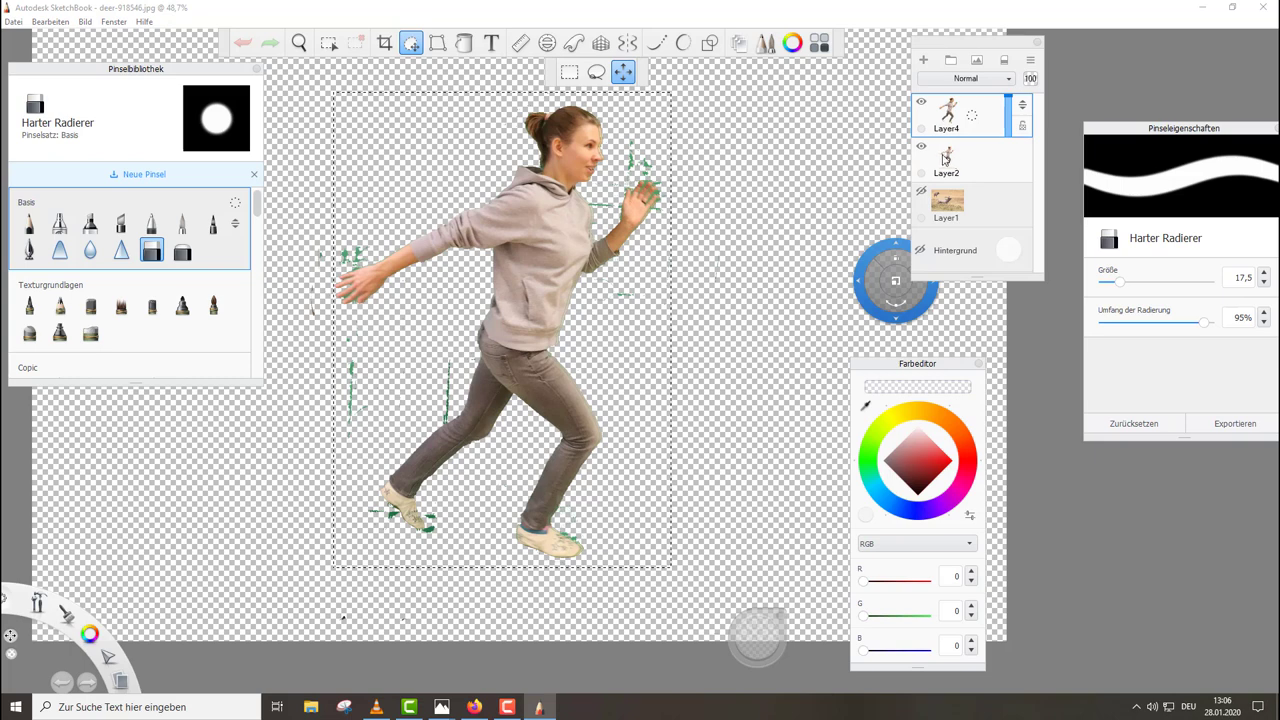
# Delete Layer2, which holds the original runner photo with the leftover green specks
pyautogui.click(978, 162)
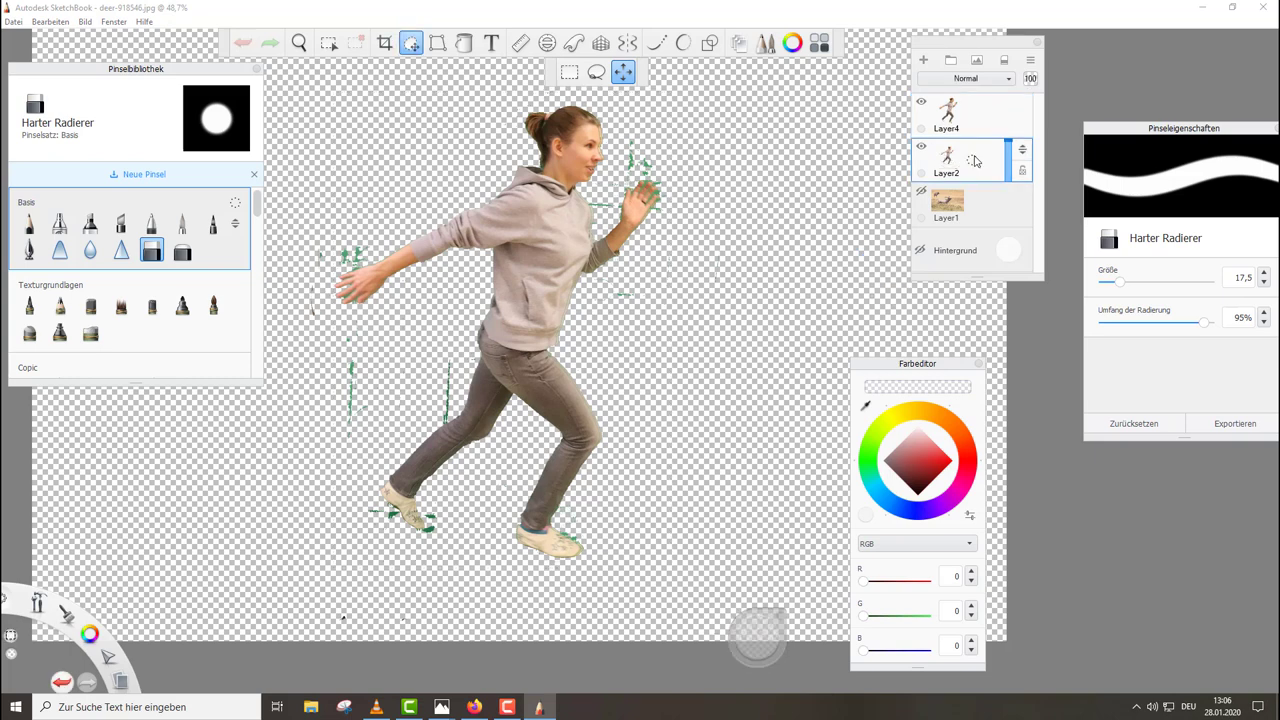
pyautogui.click(1033, 61)
pyautogui.click(1057, 199)
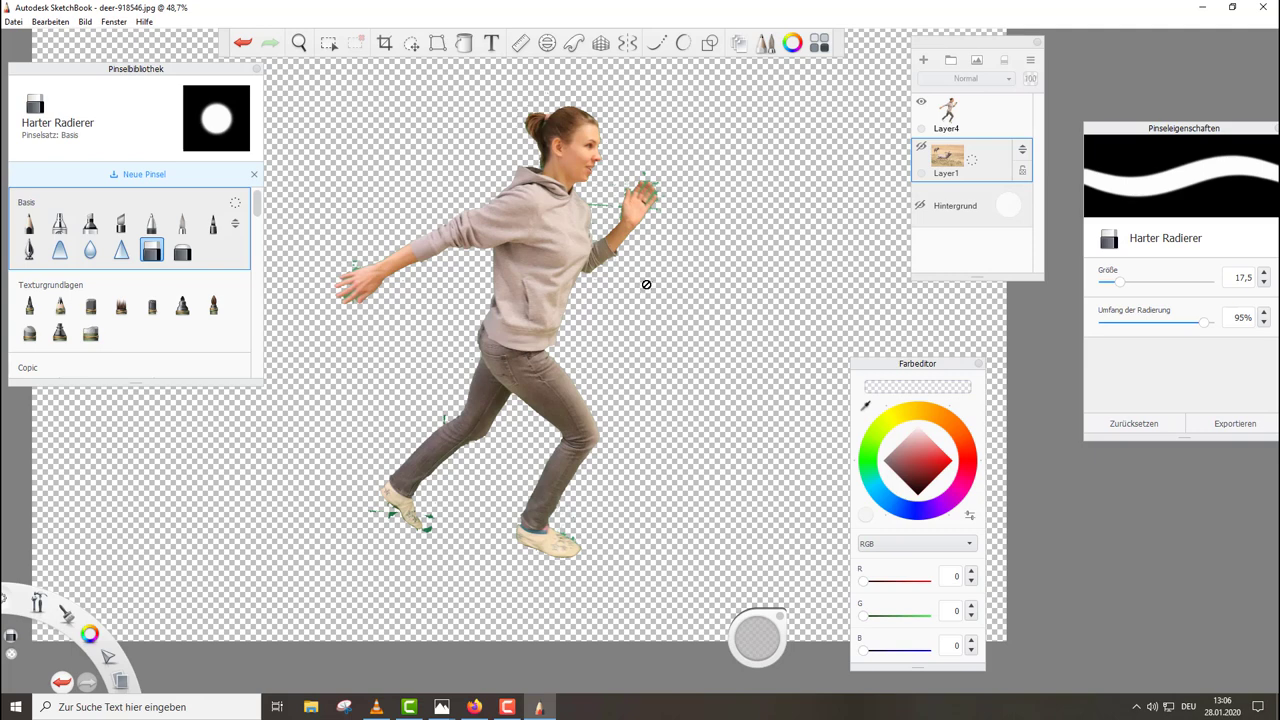
# Soften the edge of the outstretched forearm on Layer4 with the Weichzeichnen brush at size 5.1 and strength 8.4
pyautogui.click(980, 120)
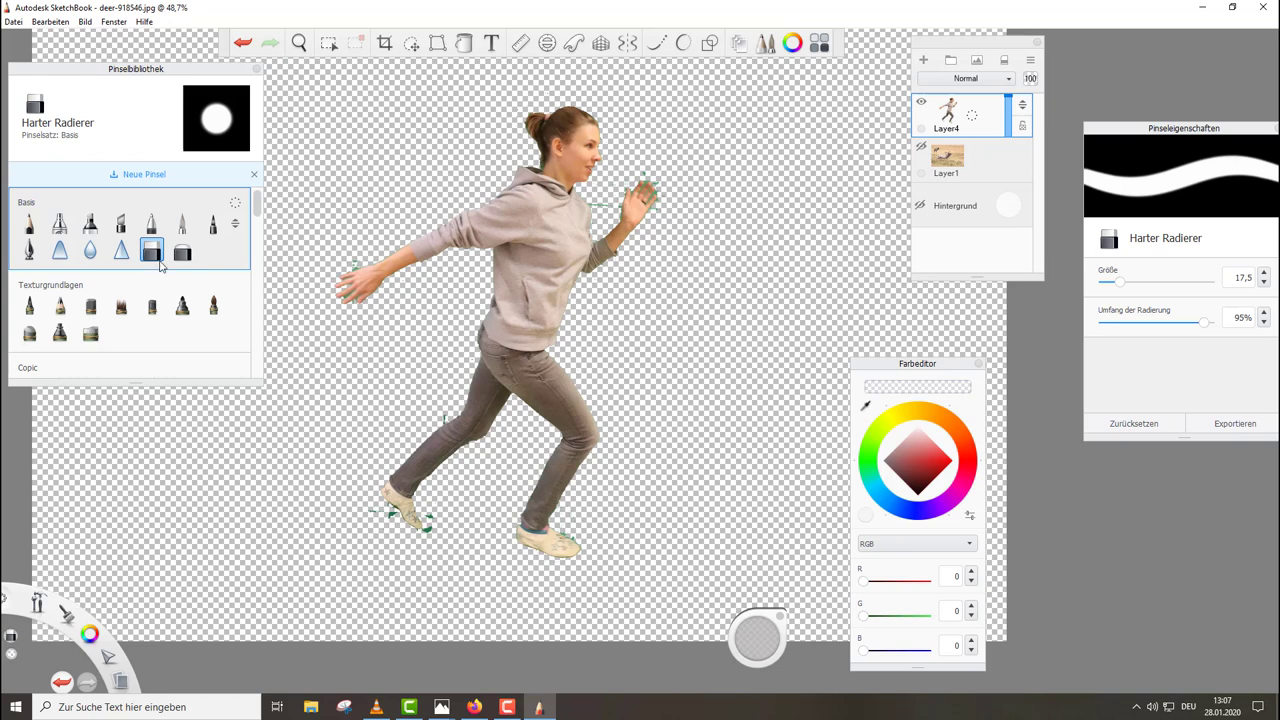
pyautogui.click(88, 253)
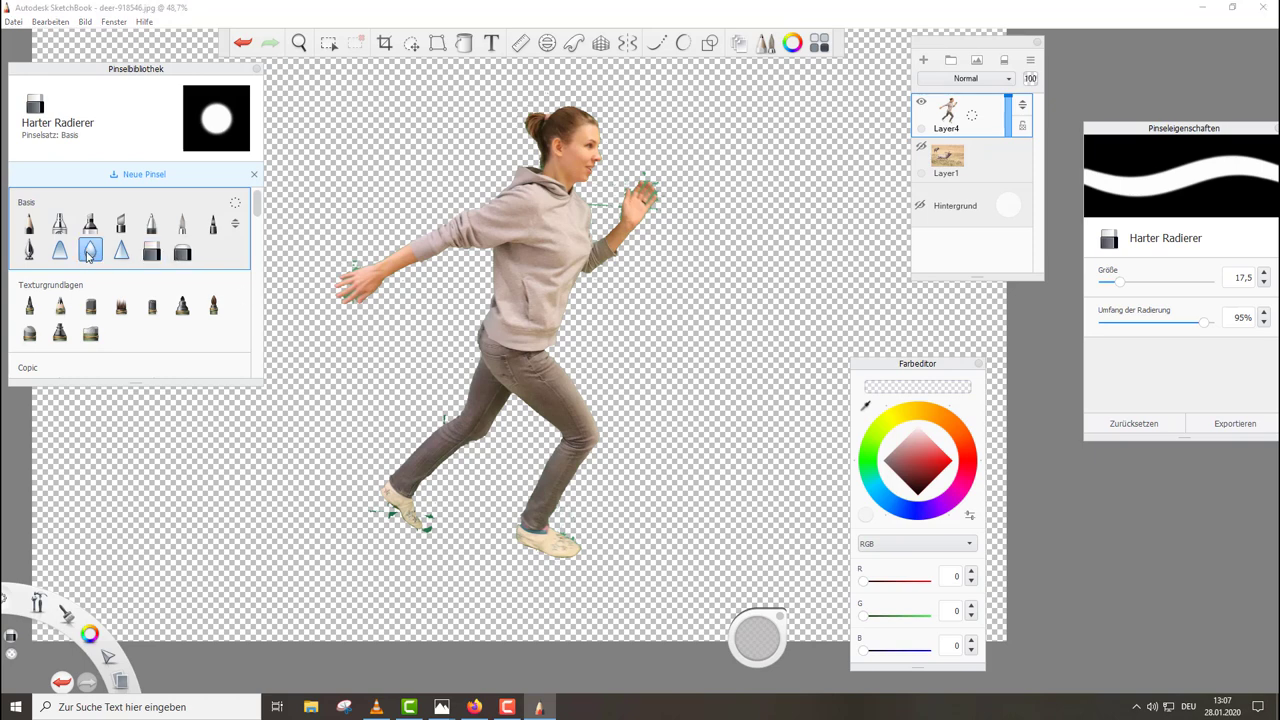
pyautogui.scroll(8, 400, 290)
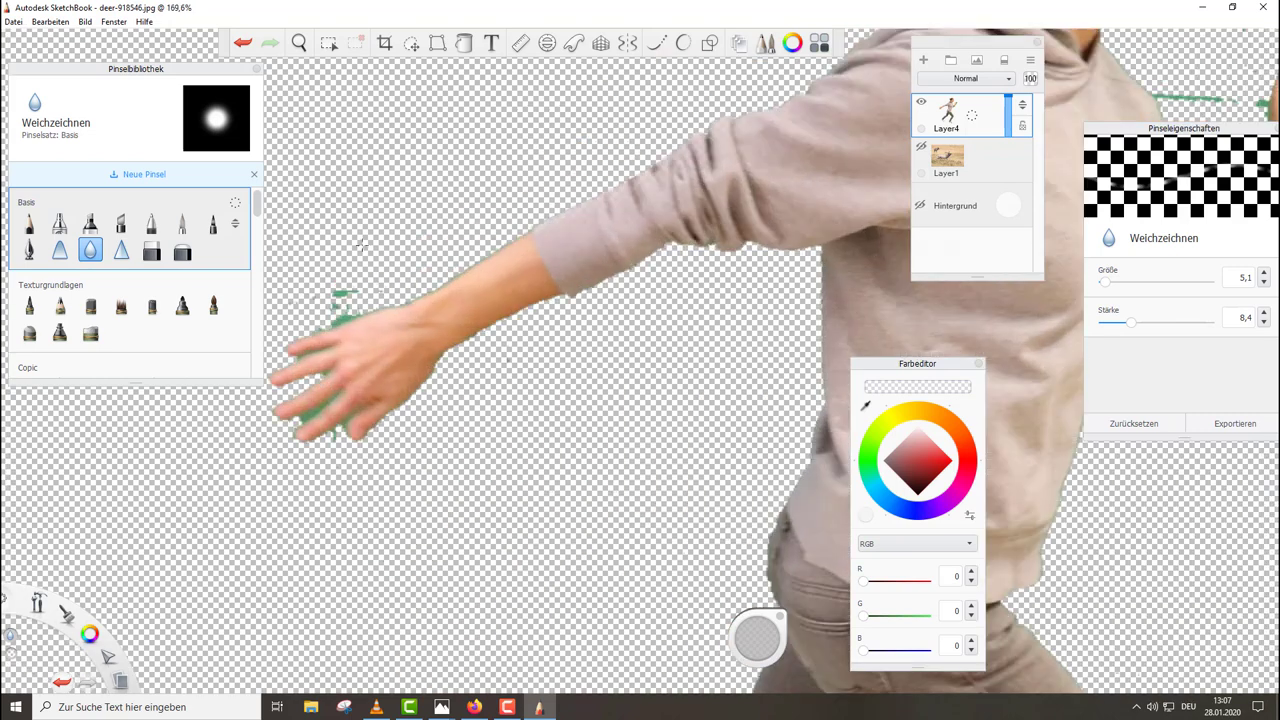
pyautogui.moveTo(450, 410)
pyautogui.mouseDown()
pyautogui.moveTo(477, 374)
pyautogui.moveTo(543, 333)
pyautogui.moveTo(680, 275)
pyautogui.moveTo(664, 289)
pyautogui.moveTo(698, 285)
pyautogui.moveTo(682, 283)
pyautogui.mouseUp()
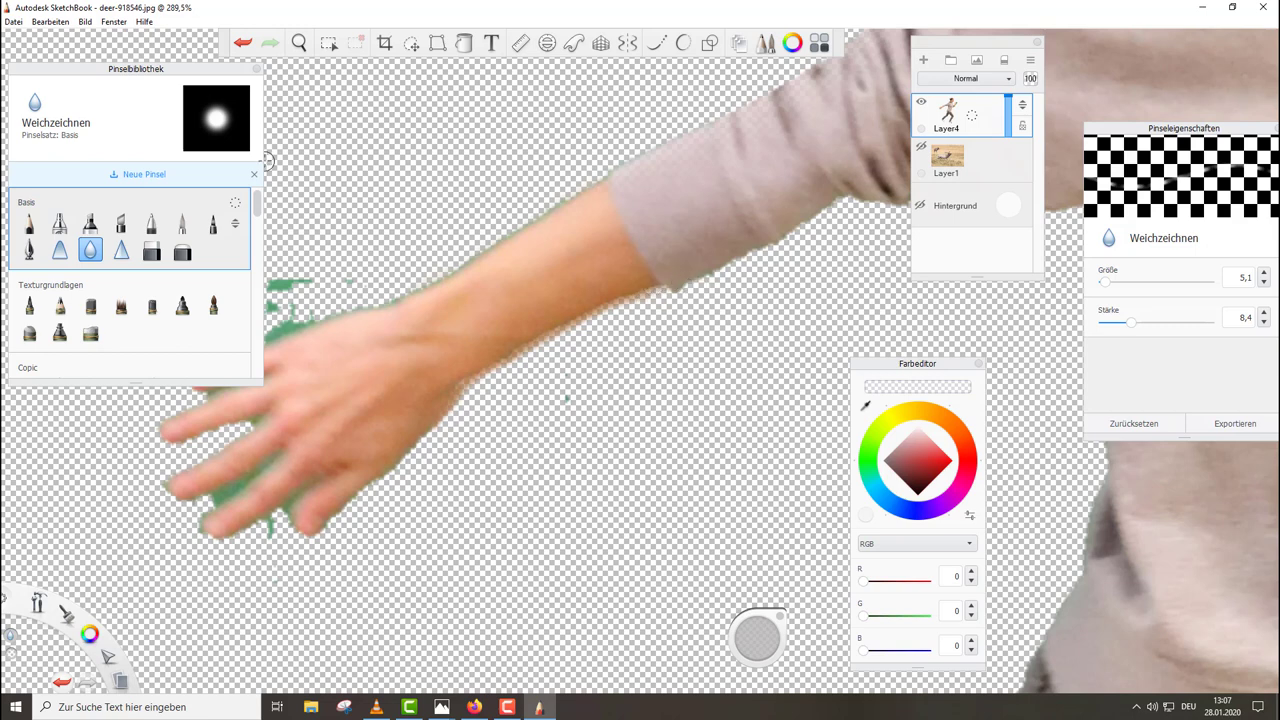
# Erase green fringes around the outstretched hand and forearm with the Weicher Radierer at size 5.0 and 35% strength
pyautogui.click(182, 253)
pyautogui.moveTo(283, 311)
pyautogui.mouseDown()
pyautogui.moveTo(279, 332)
pyautogui.moveTo(305, 320)
pyautogui.moveTo(282, 327)
pyautogui.mouseUp()
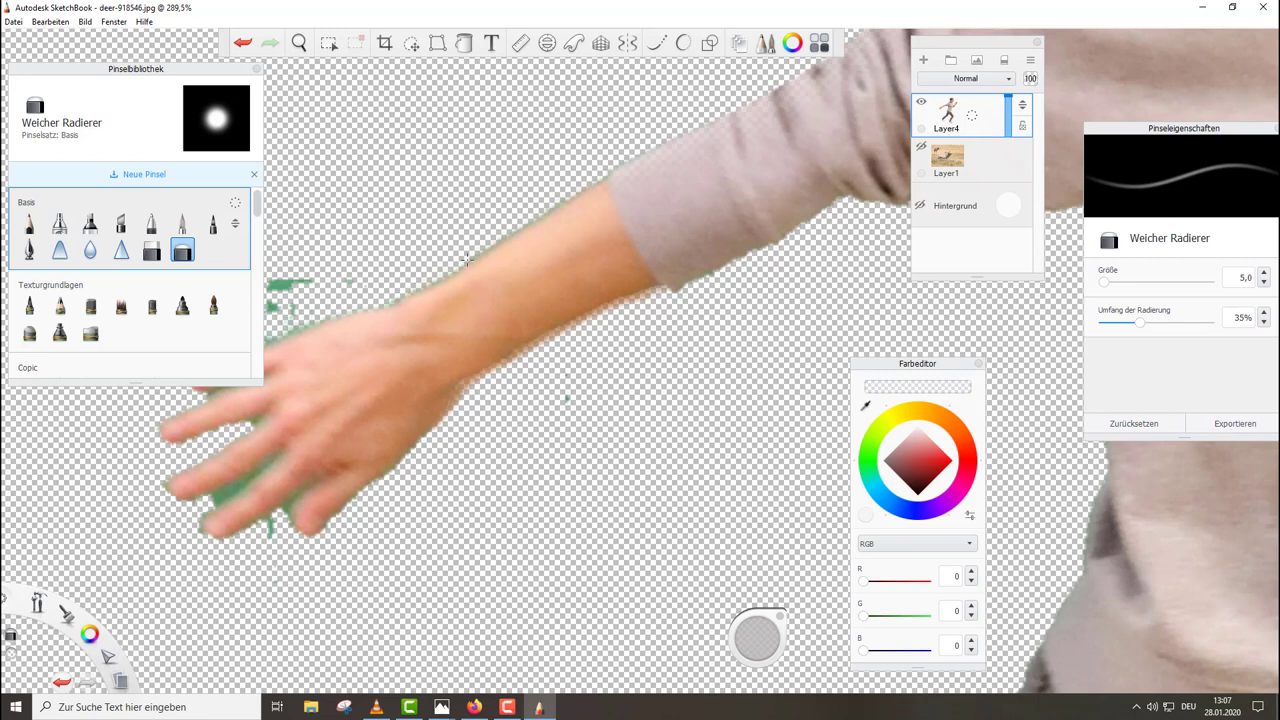
pyautogui.scroll(-10, 466, 259)
pyautogui.scroll(2, 652, 287)
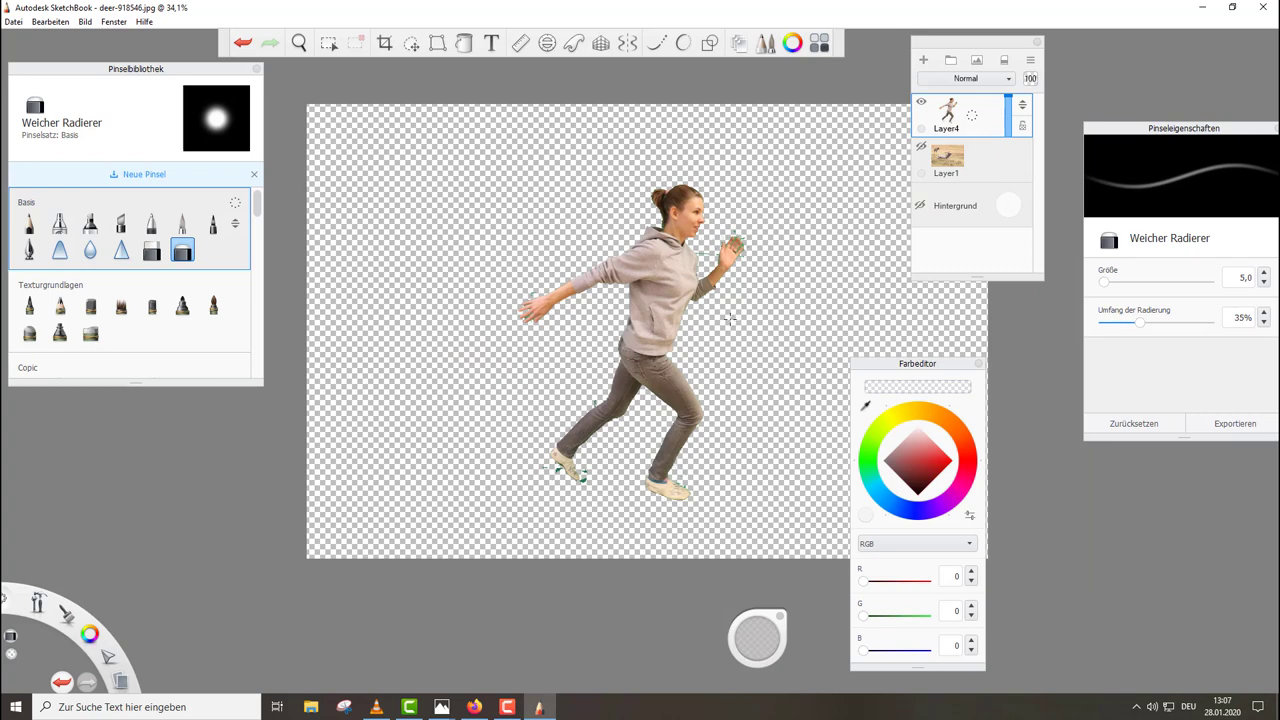
# Erase the green fringe along the hair at the back of the runner's neck with the Weicher Radierer
pyautogui.scroll(10, 586, 199)
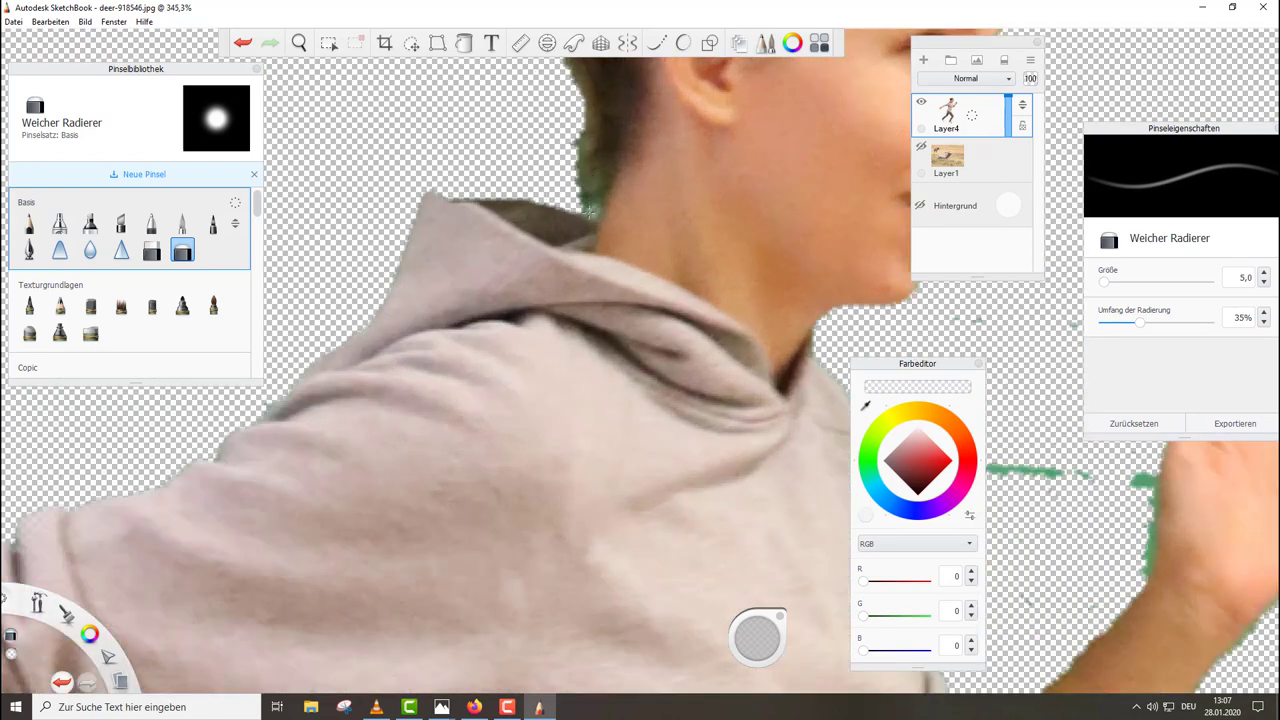
pyautogui.moveTo(590, 212); pyautogui.dragTo(592, 207)
pyautogui.moveTo(576, 171)
pyautogui.mouseDown()
pyautogui.moveTo(595, 155)
pyautogui.moveTo(575, 138)
pyautogui.moveTo(594, 108)
pyautogui.moveTo(575, 130)
pyautogui.mouseUp()
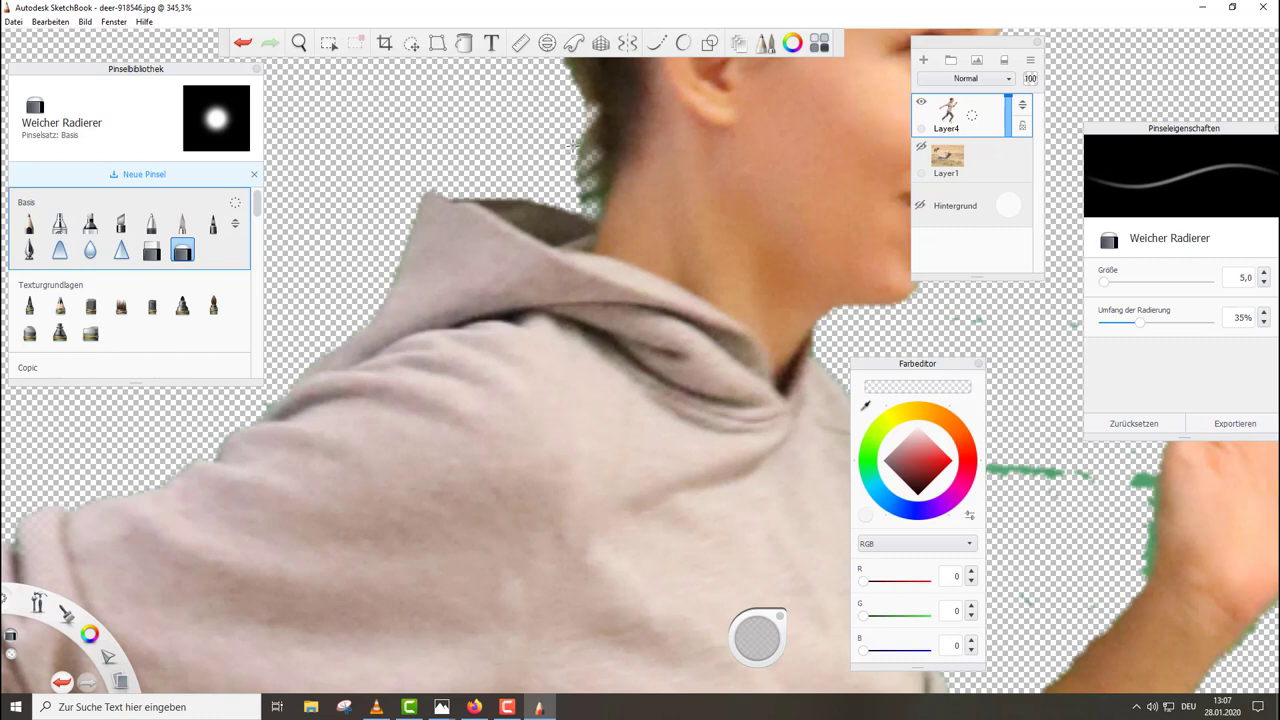
# Show the elk picture on Layer1 behind the runner and move the Farbeditor clear of the canvas
pyautogui.scroll(-4, 580, 130)
pyautogui.scroll(-4, 619, 173)
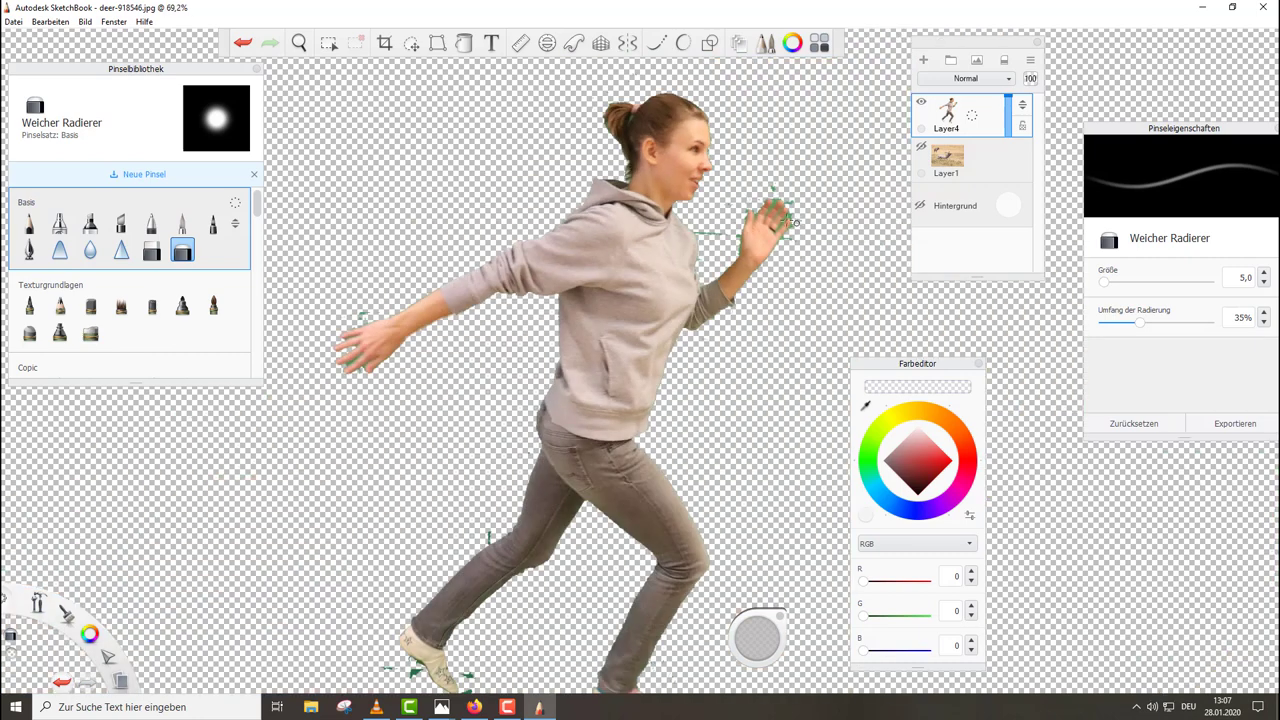
pyautogui.click(921, 147)
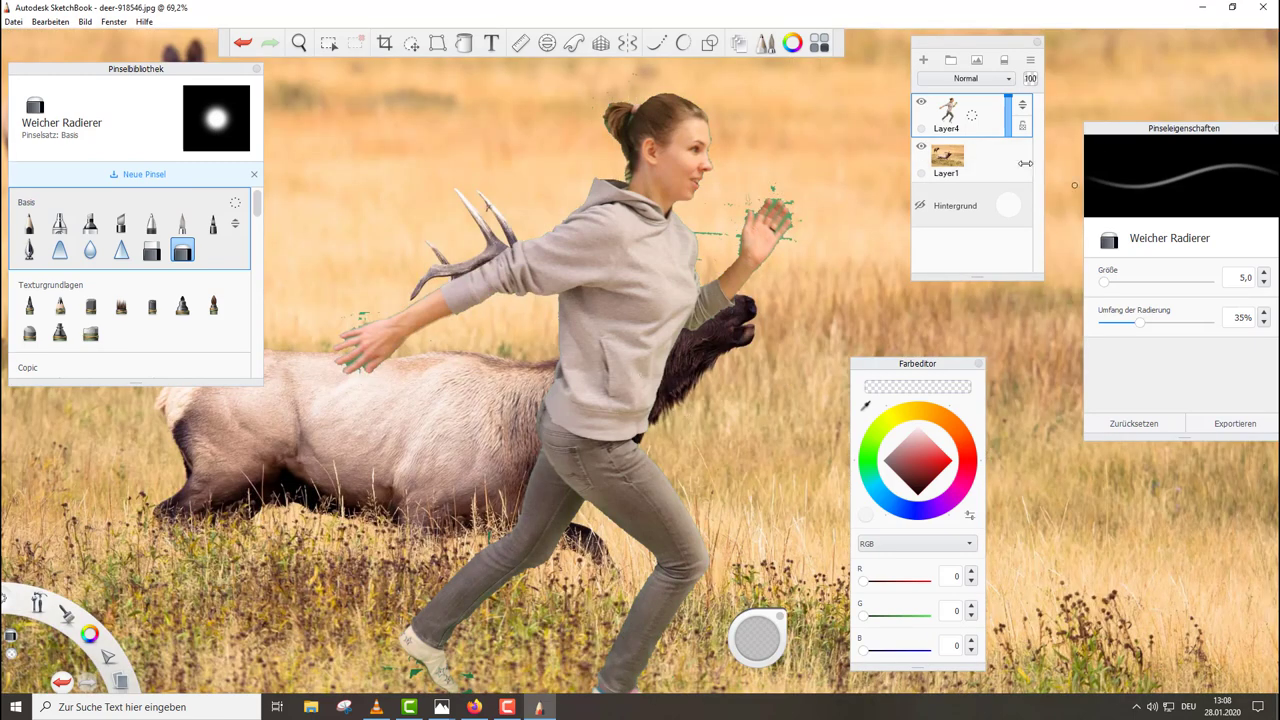
pyautogui.moveTo(948, 371); pyautogui.dragTo(1211, 411)
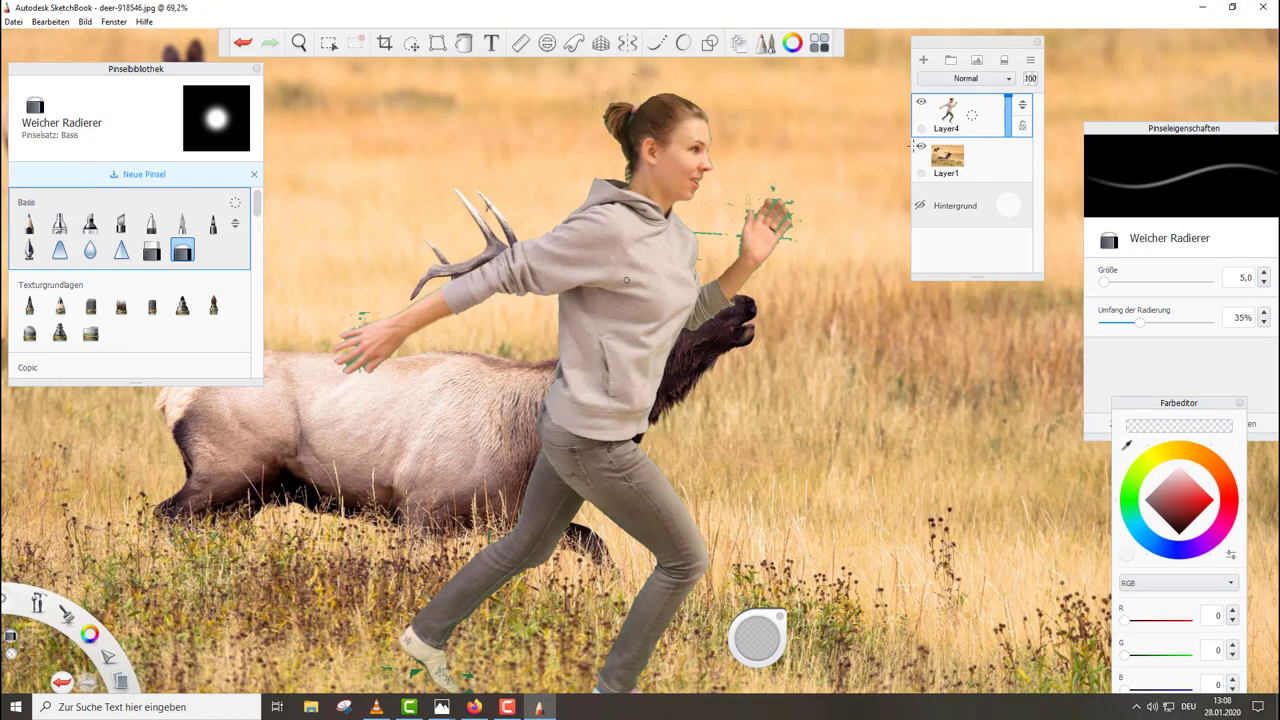
# Move the runner on Layer4 to the right of the elk so she runs ahead of its head
pyautogui.click(411, 43)
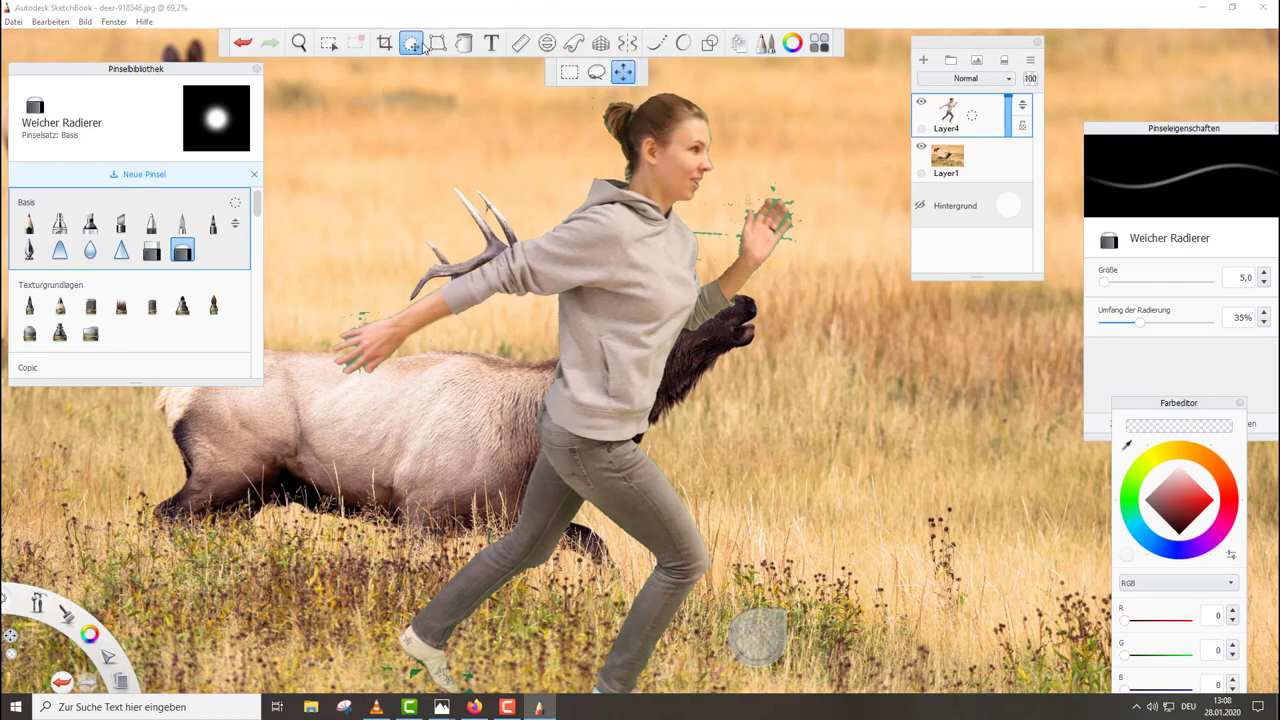
pyautogui.moveTo(696, 133); pyautogui.dragTo(1070, 213)
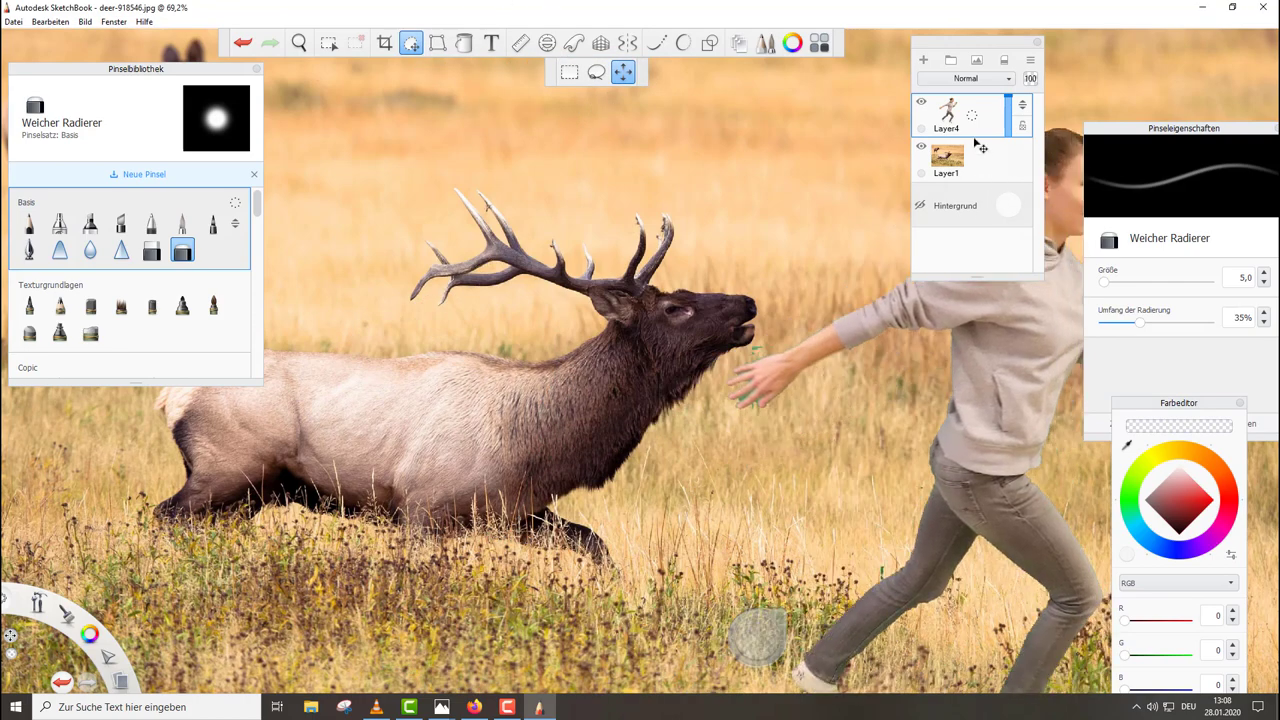
pyautogui.scroll(-5, 705, 292)
pyautogui.moveTo(741, 300); pyautogui.dragTo(828, 357)
pyautogui.click(827, 356)
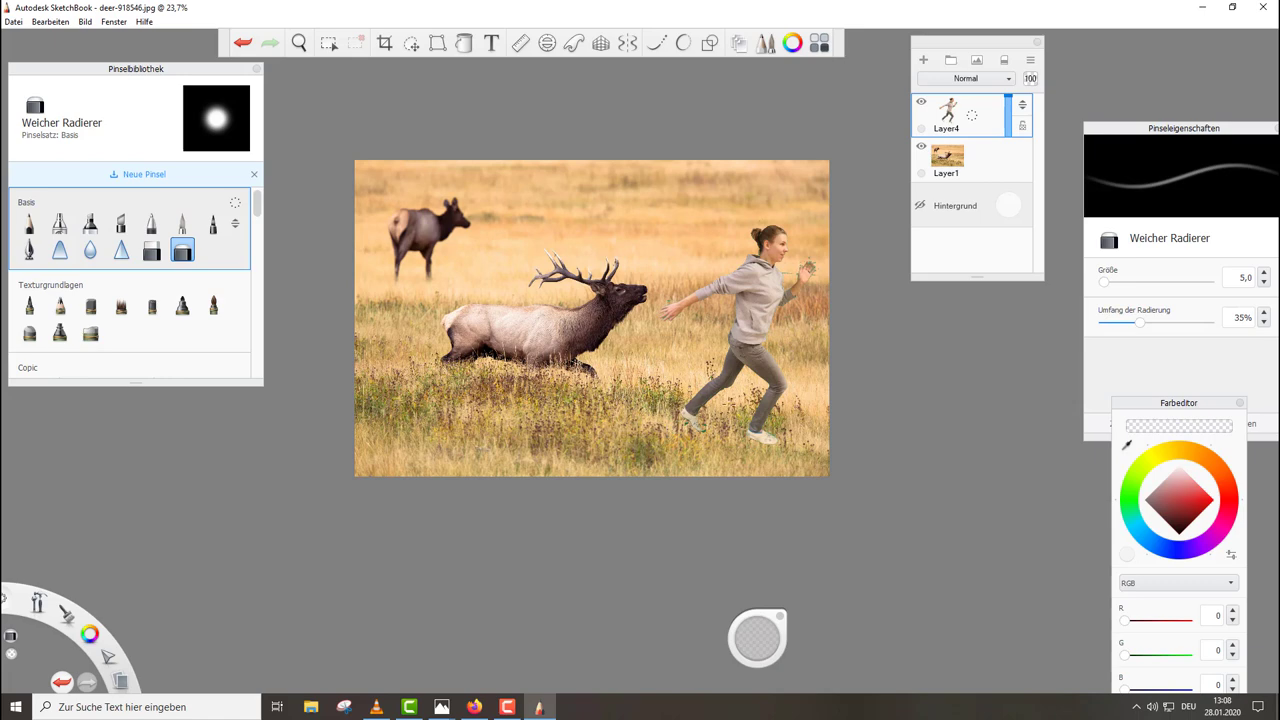
# Hide Layer4, lasso the foreground grass in the lower right of the elk picture on Layer1, and copy it onto a new layer
pyautogui.click(958, 168)
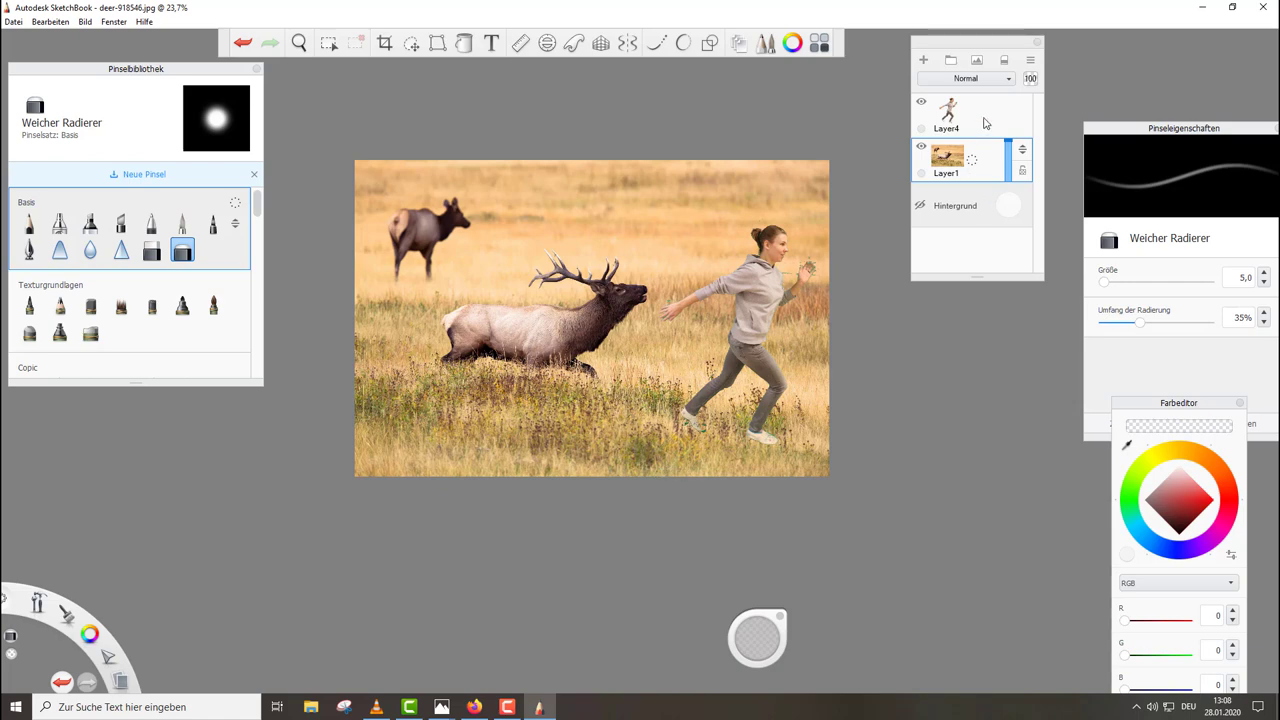
pyautogui.click(921, 101)
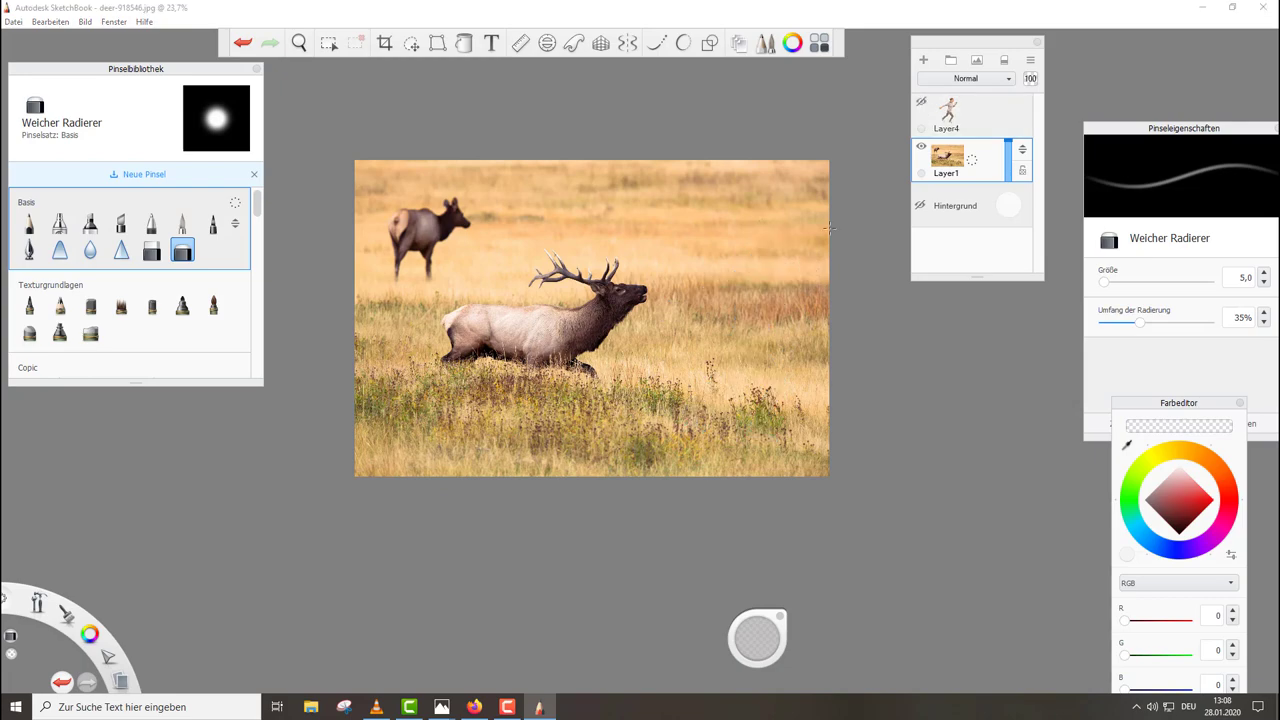
pyautogui.click(411, 43)
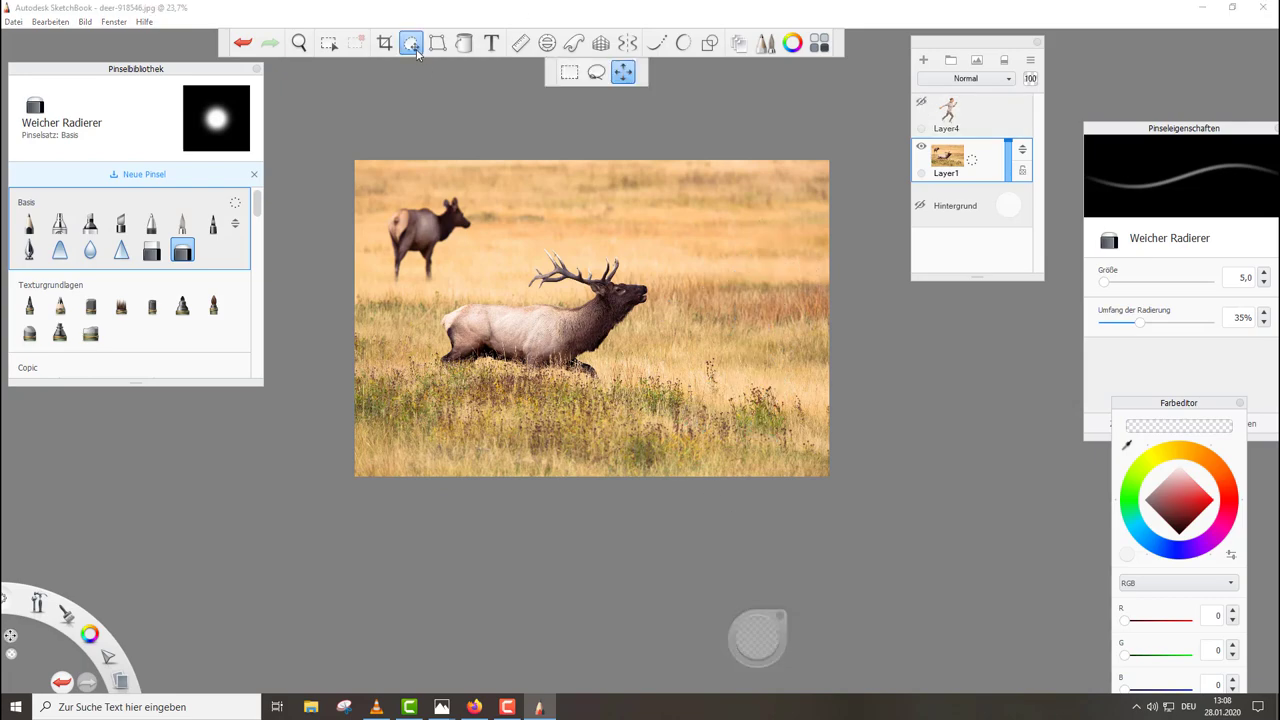
pyautogui.scroll(3, 678, 470)
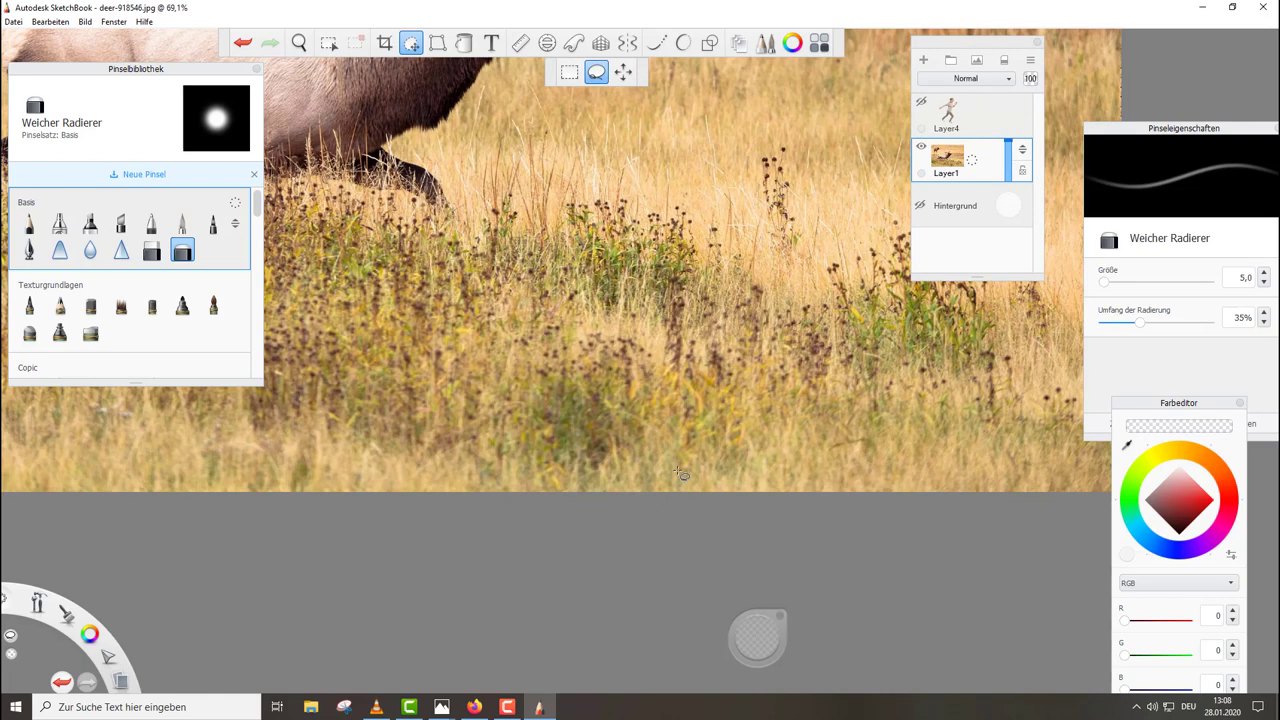
pyautogui.moveTo(673, 498)
pyautogui.mouseDown()
pyautogui.moveTo(655, 373)
pyautogui.moveTo(573, 225)
pyautogui.moveTo(578, 193)
pyautogui.moveTo(675, 201)
pyautogui.moveTo(769, 279)
pyautogui.moveTo(938, 217)
pyautogui.moveTo(984, 243)
pyautogui.moveTo(1007, 289)
pyautogui.moveTo(1030, 265)
pyautogui.moveTo(1076, 314)
pyautogui.moveTo(1143, 452)
pyautogui.moveTo(870, 140)
pyautogui.moveTo(877, 175)
pyautogui.moveTo(786, 362)
pyautogui.mouseUp()
pyautogui.click(1034, 497)
# Show Layer4, undo the last shift of the pasted grass, and place Layer4 beneath the grass layer so the grass covers the runner's feet
pyautogui.click(921, 101)
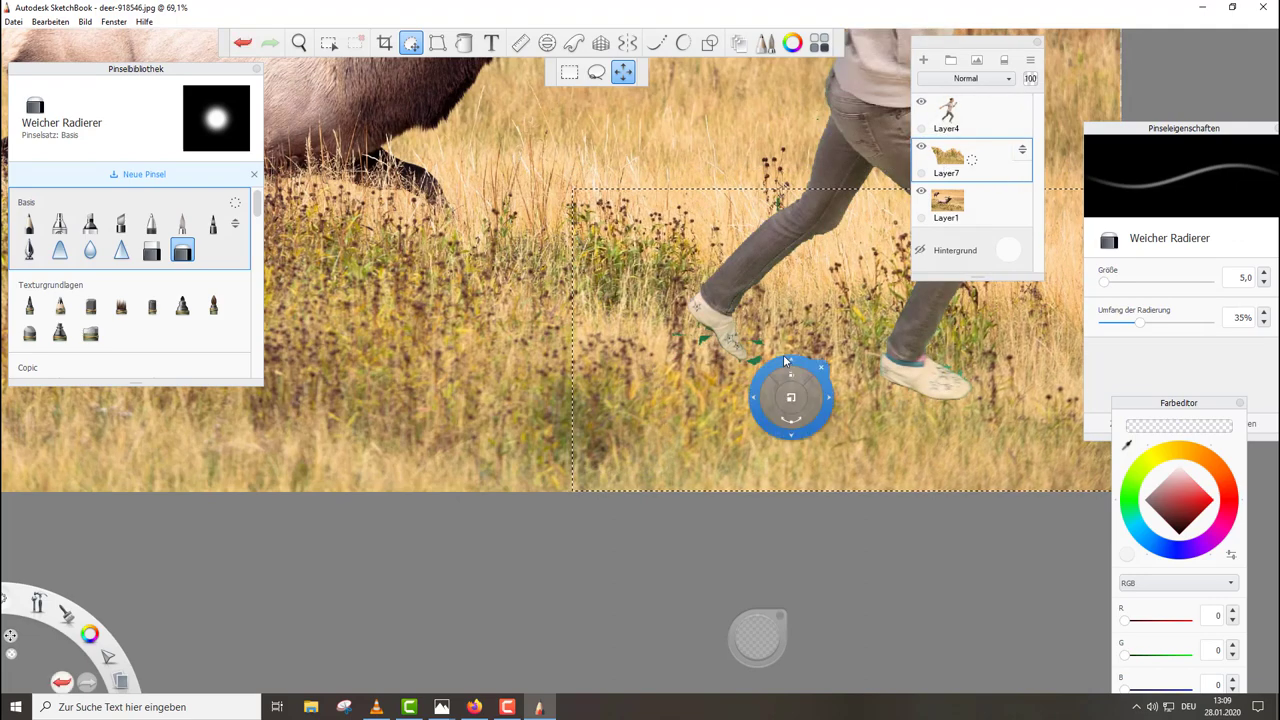
pyautogui.click(242, 42)
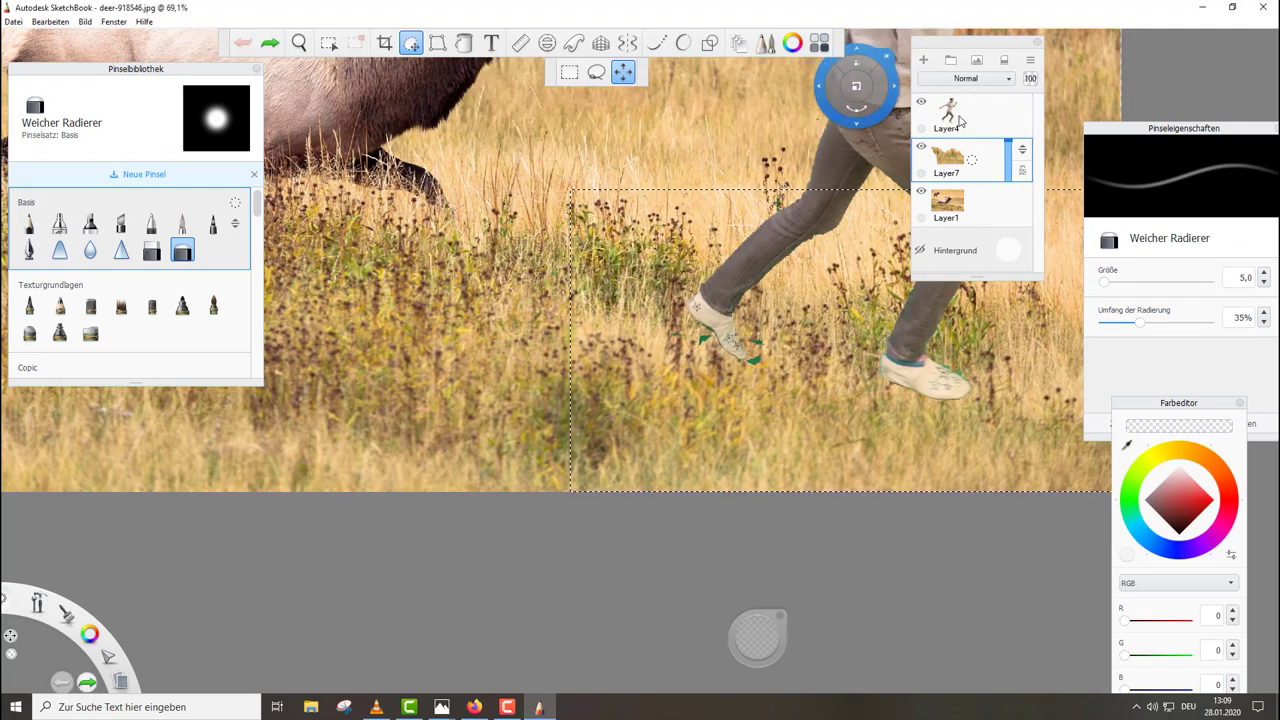
pyautogui.moveTo(952, 128); pyautogui.dragTo(957, 205)
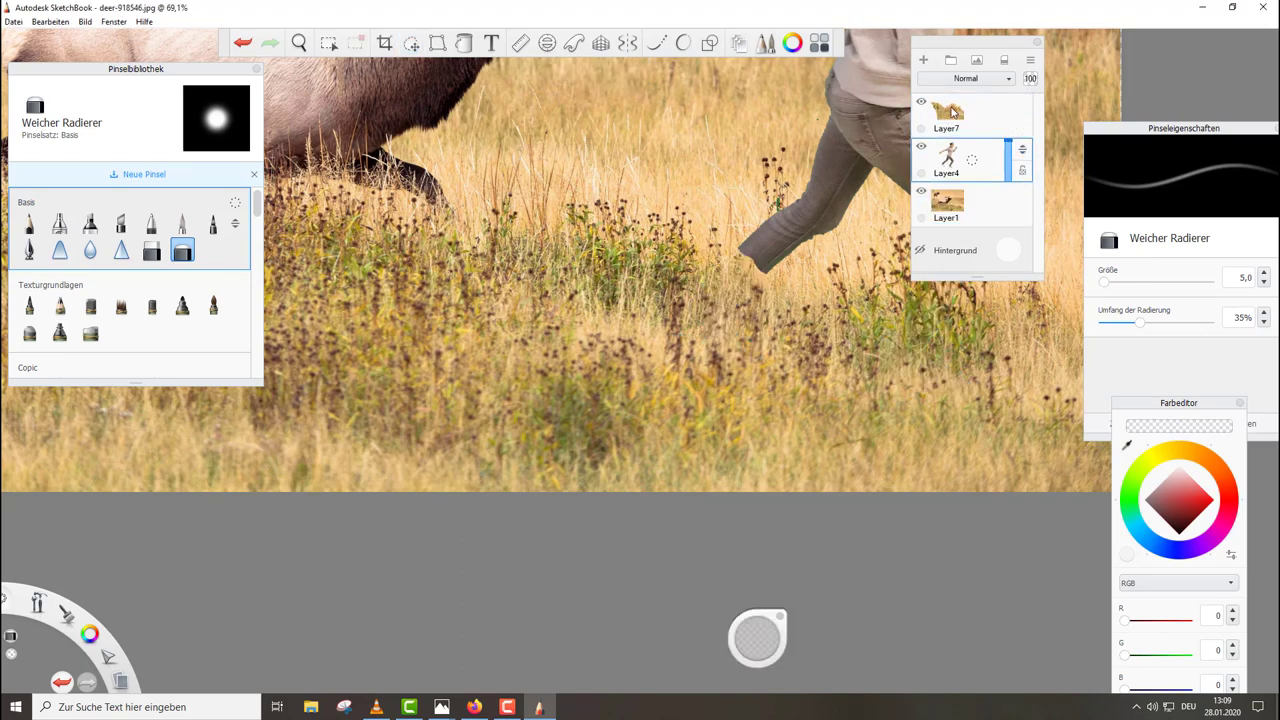
pyautogui.scroll(-5, 691, 357)
pyautogui.scroll(3, 706, 279)
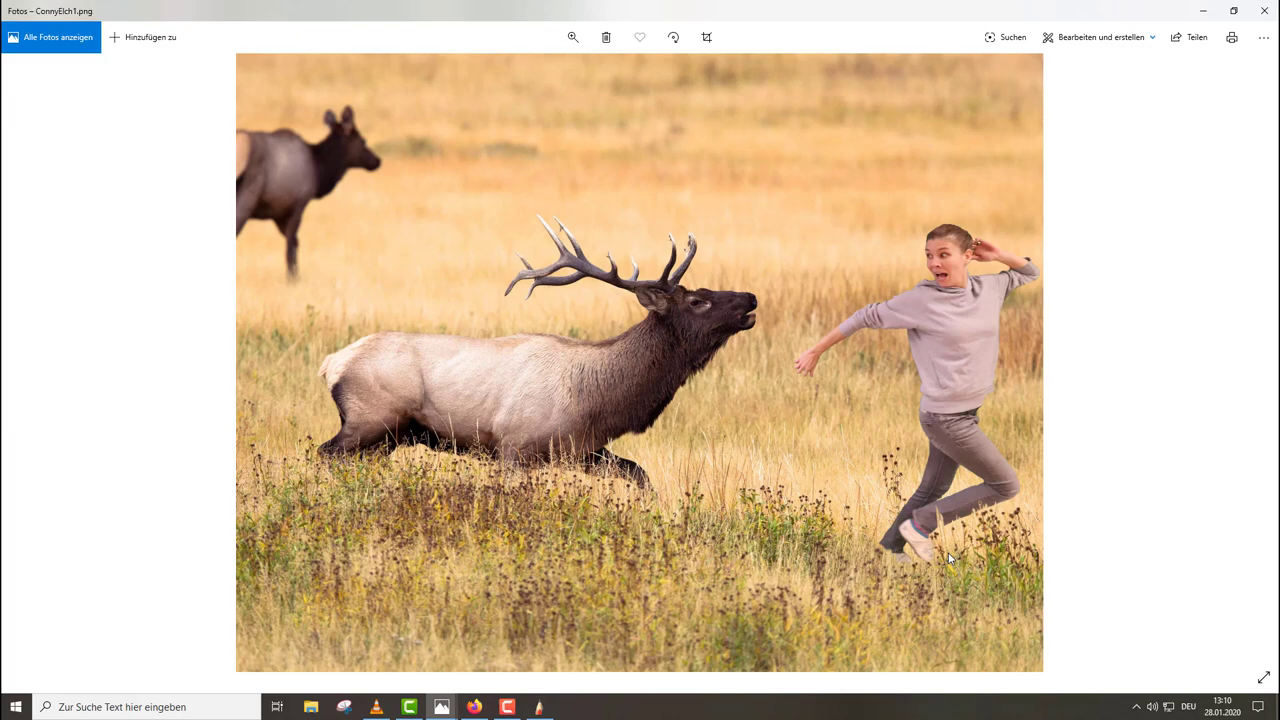
# View the example composite ConnyElch.png in the Fotos app
pyautogui.click(33, 362)
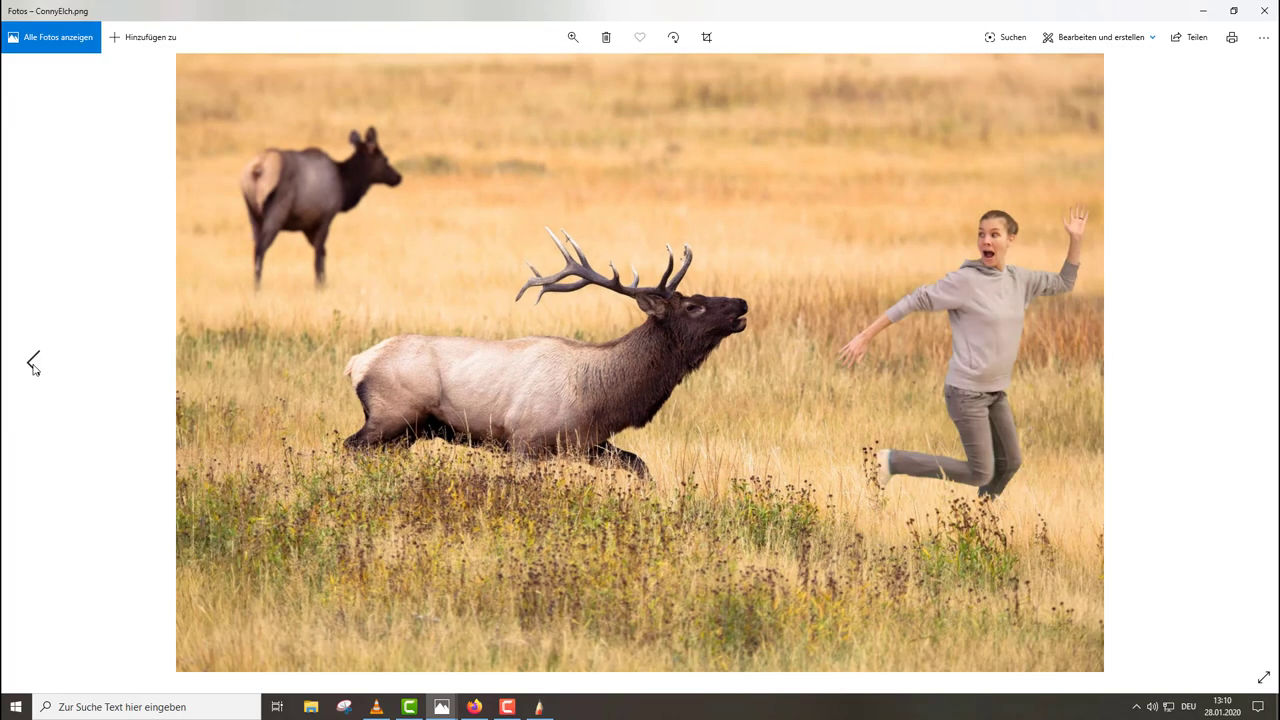